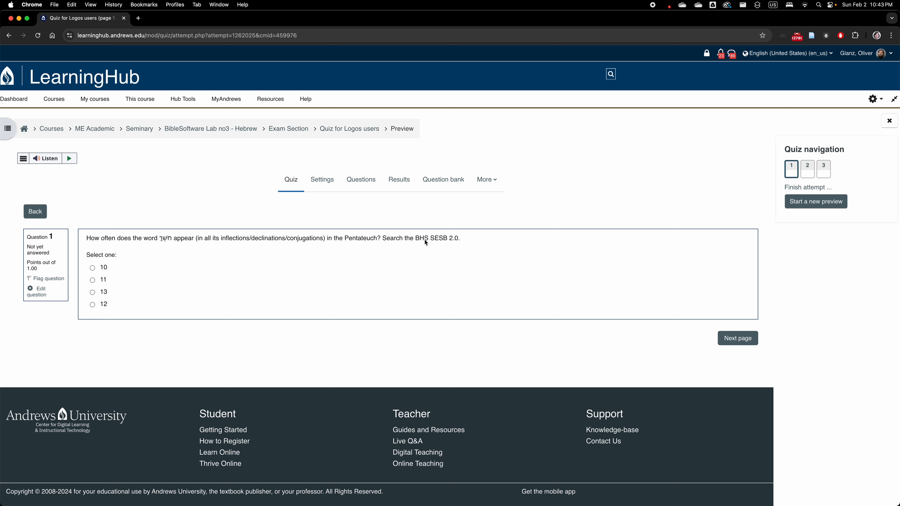
Open Terminal and launch the Text-Fabric browser for the Hebrew Bible corpus with the command tf etcbc/bhsa
{"action": "key", "text": "super+space"}
{"action": "type", "text": "term"}
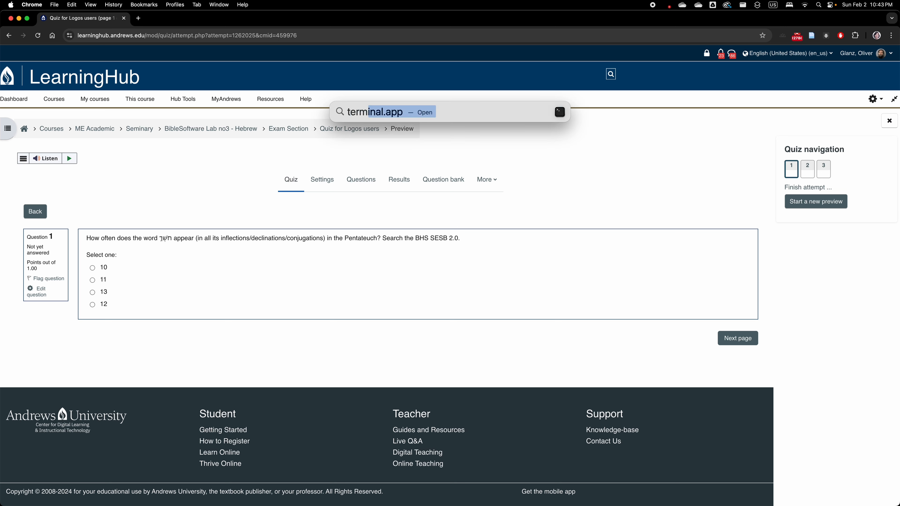
{"action": "key", "text": "Return"}
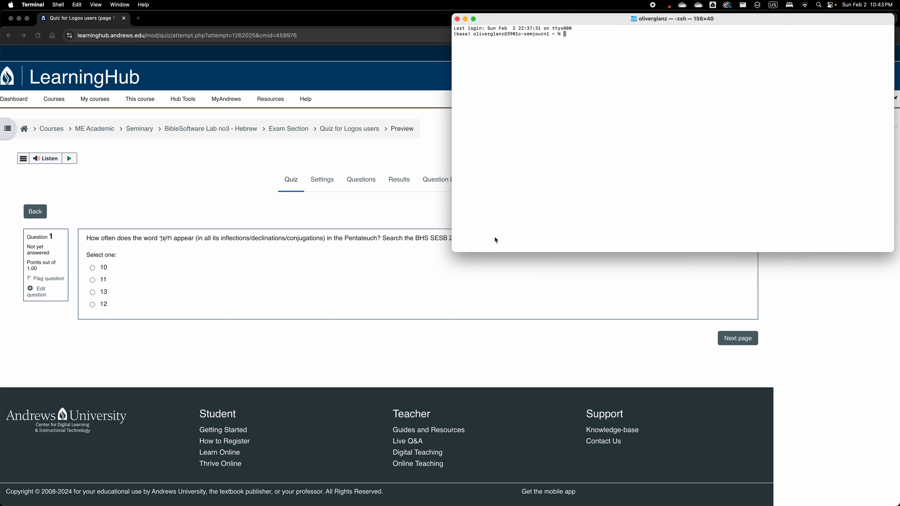
{"action": "type", "text": "tf etcbc/bhsa"}
{"action": "key", "text": "Return"}
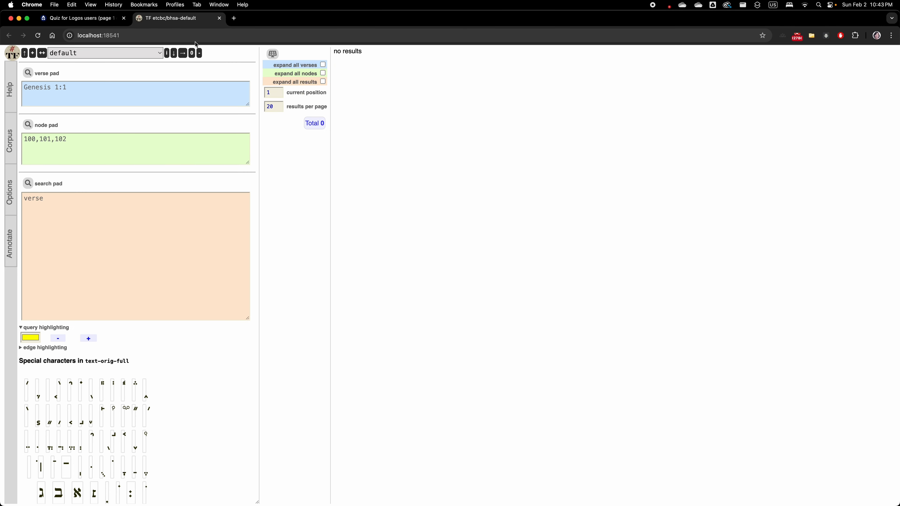
Detach the Text-Fabric tab into its own window and place it side by side with the quiz window
{"action": "left_click_drag", "start_coordinate": [187, 18], "coordinate": [209, 86]}
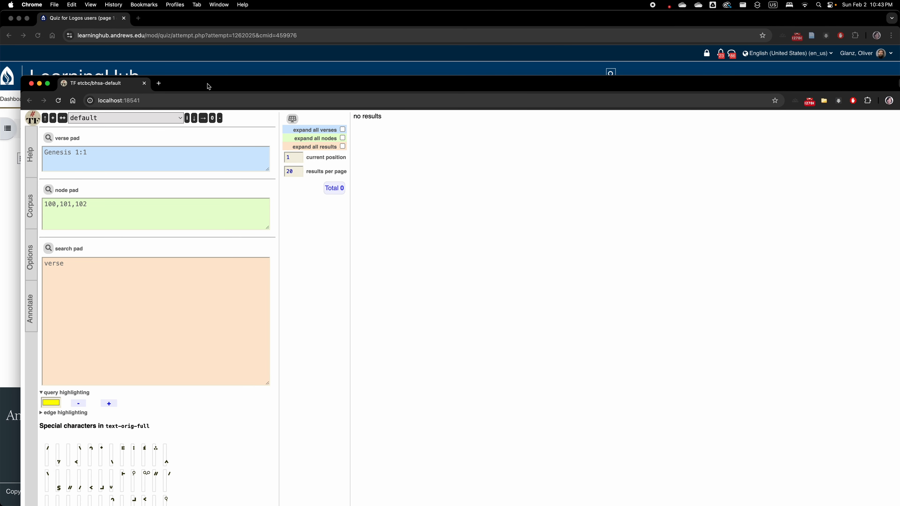
{"action": "key", "text": "ctrl+alt+Right"}
{"action": "left_click", "coordinate": [182, 172]}
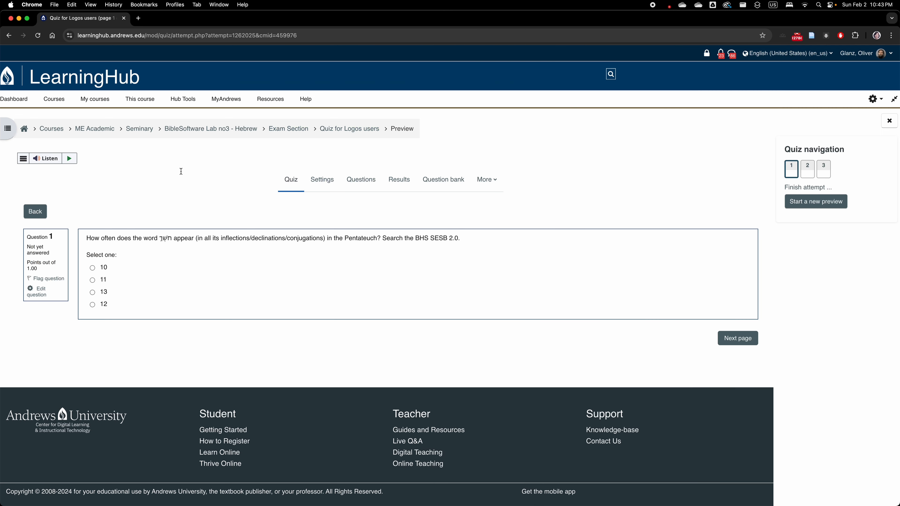
{"action": "key", "text": "ctrl+alt+Left"}
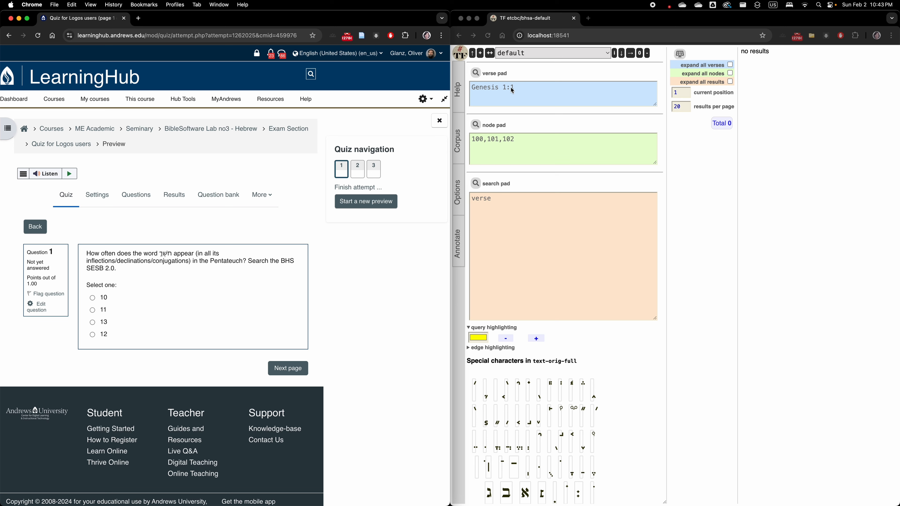
Create a new Text-Fabric job named "BS Lab no3 Q1"
{"action": "left_click", "coordinate": [481, 56]}
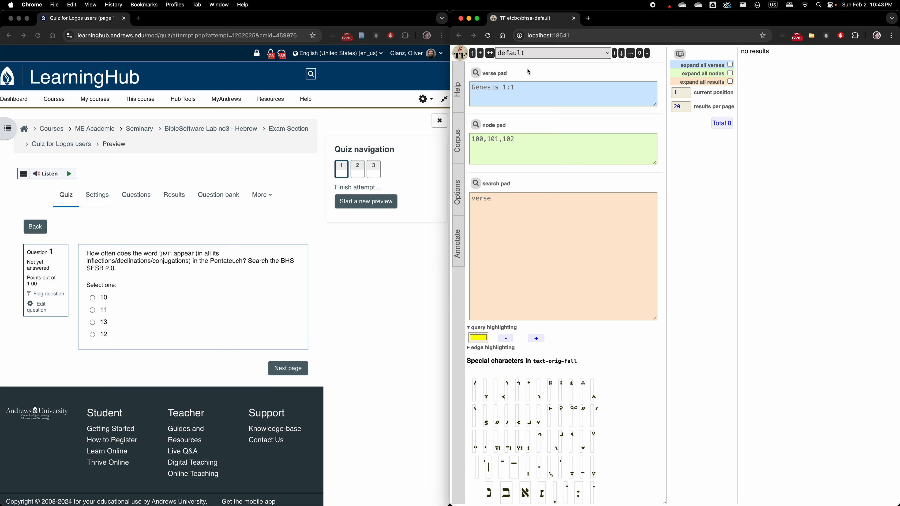
{"action": "left_click", "coordinate": [481, 56]}
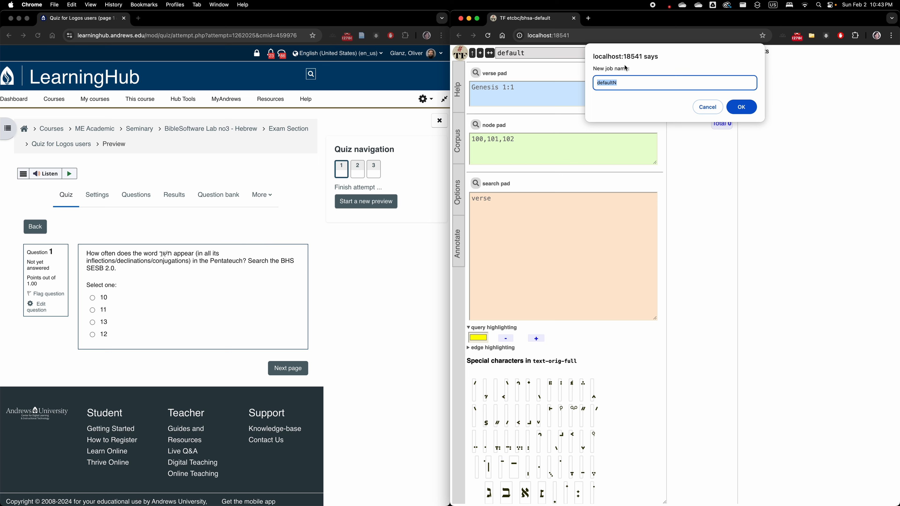
{"action": "type", "text": "BS Lab no3 Q1"}
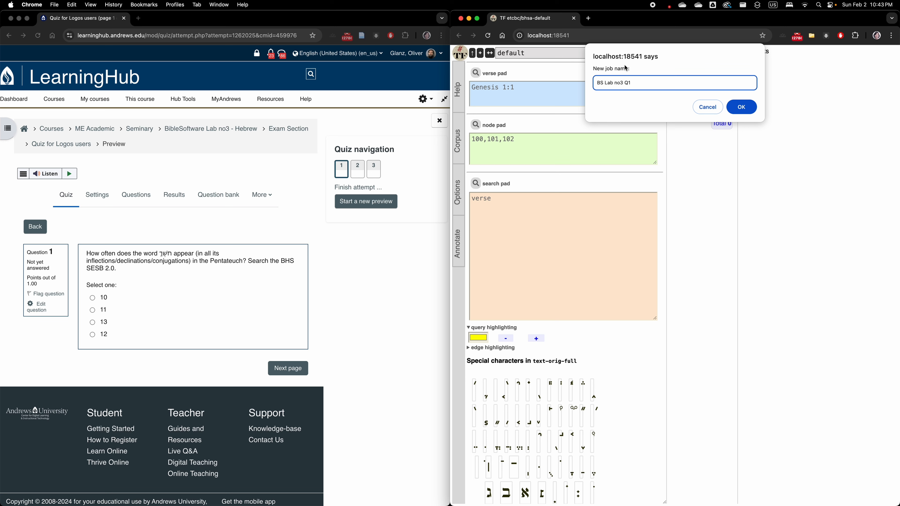
{"action": "left_click", "coordinate": [742, 107]}
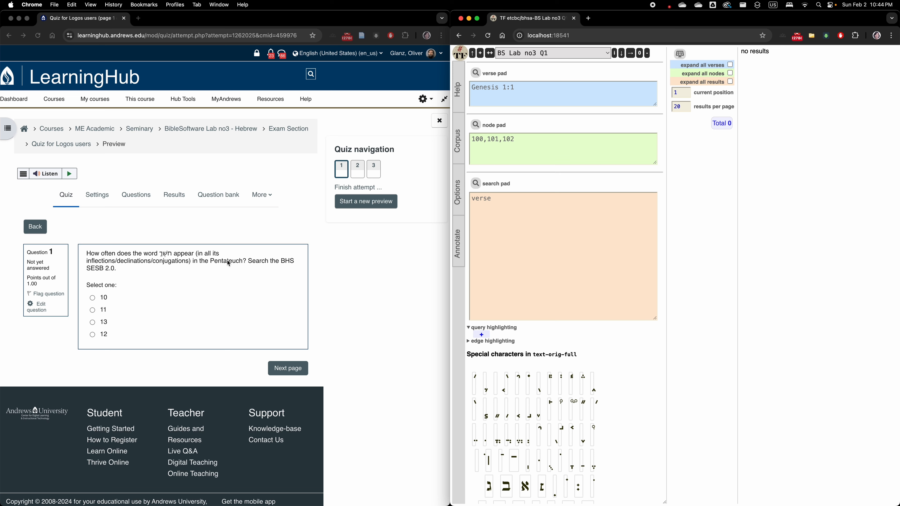
Enter the query line book book=Genesis|Exodus|Leviticus|Numbers|Deuteronomy in the search pad and widen the pad to fit it on one line
{"action": "left_click", "coordinate": [510, 209]}
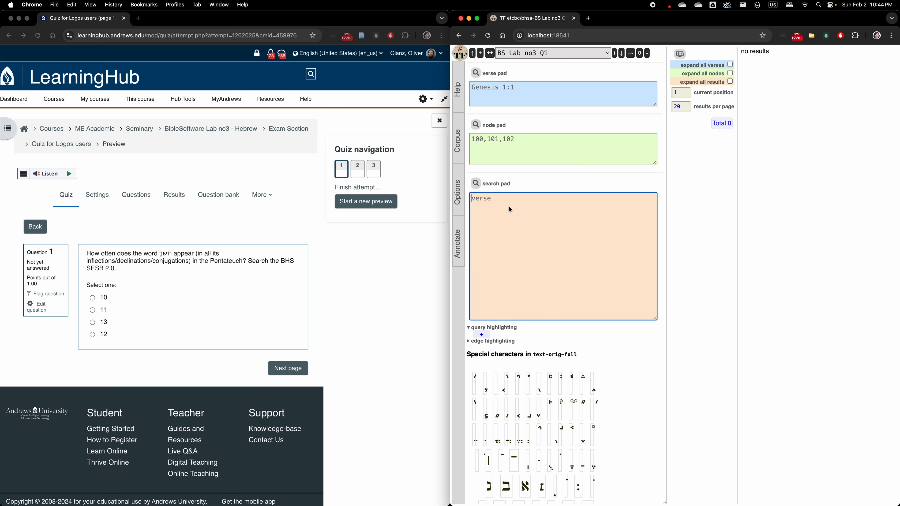
{"action": "type", "text": "book book=Genesis|Exodus|Leviticus"}
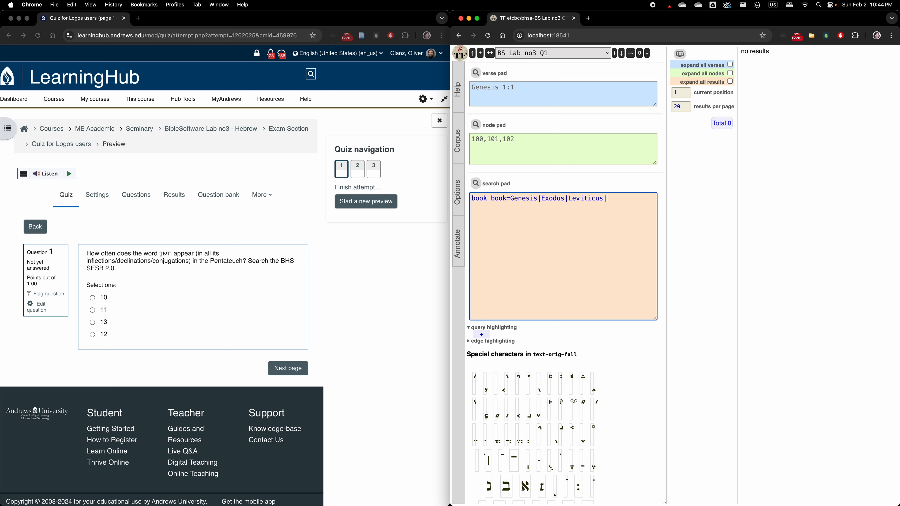
{"action": "type", "text": "|Numbers|Deuteronomy"}
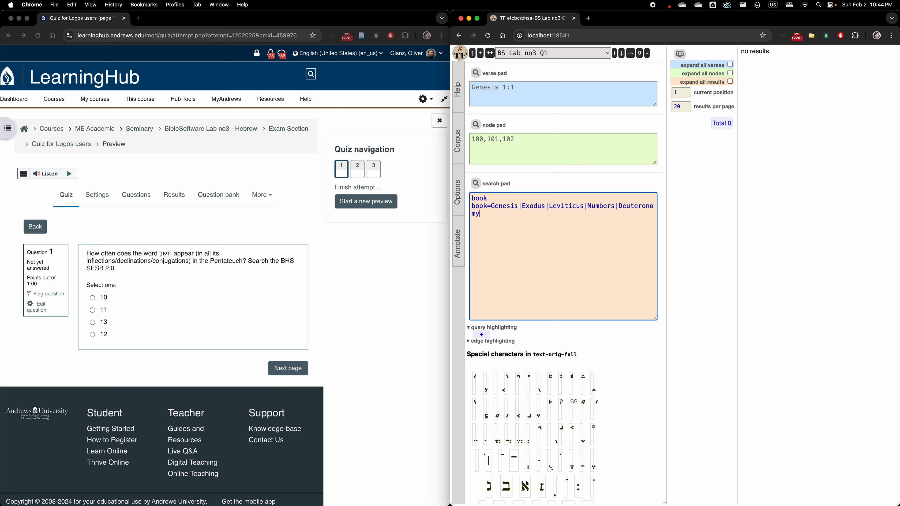
{"action": "left_click_drag", "start_coordinate": [655, 320], "coordinate": [731, 317]}
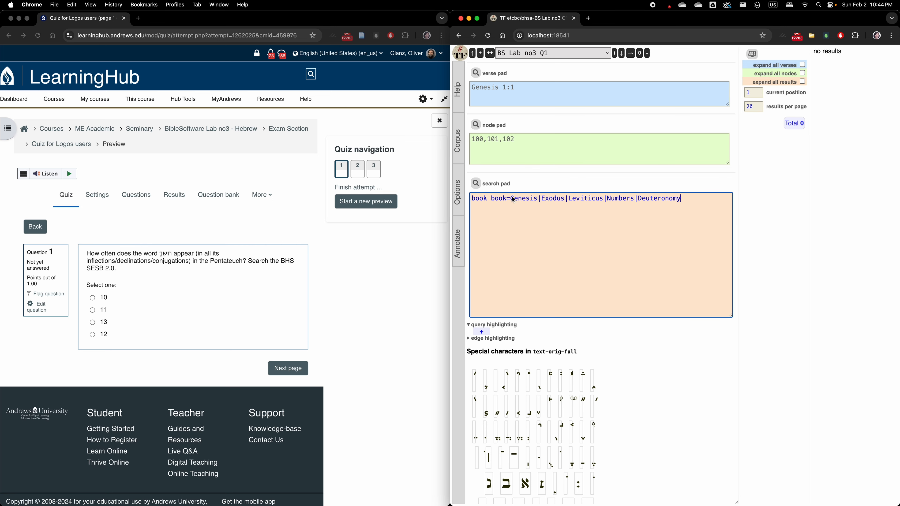
Open SHEBANQ in a new tab and check the Latin names of the Pentateuch books in its text view
{"action": "left_click_drag", "start_coordinate": [511, 199], "coordinate": [681, 201]}
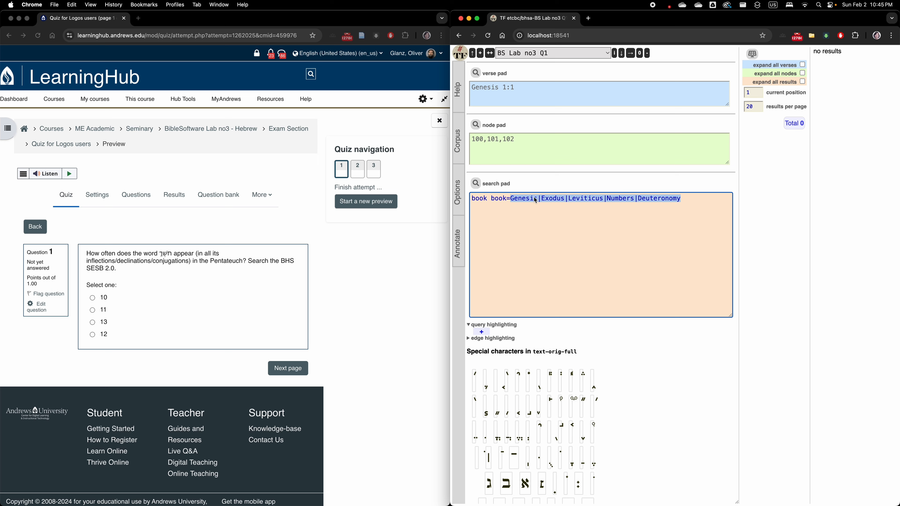
{"action": "left_click", "coordinate": [589, 19]}
{"action": "type", "text": "she"}
{"action": "key", "text": "Return"}
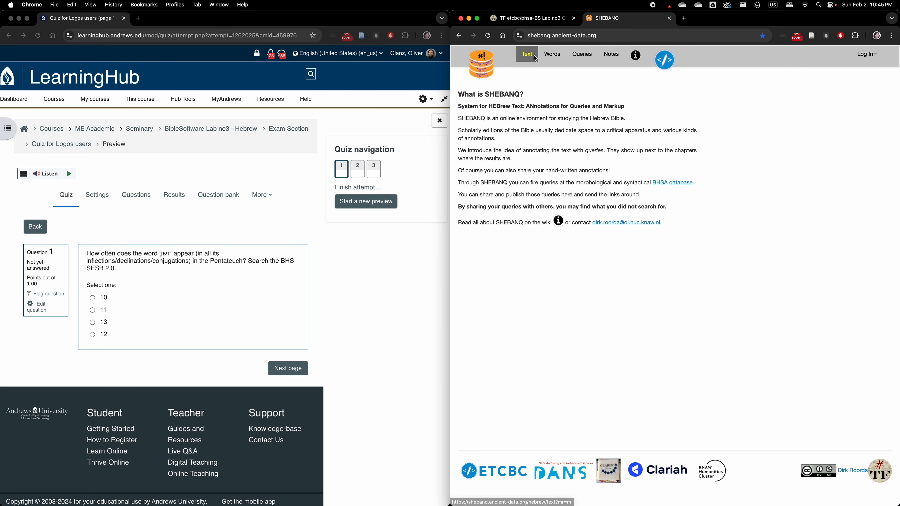
{"action": "left_click", "coordinate": [535, 58]}
{"action": "left_click", "coordinate": [779, 93]}
{"action": "left_click", "coordinate": [743, 93]}
{"action": "left_click", "coordinate": [688, 307]}
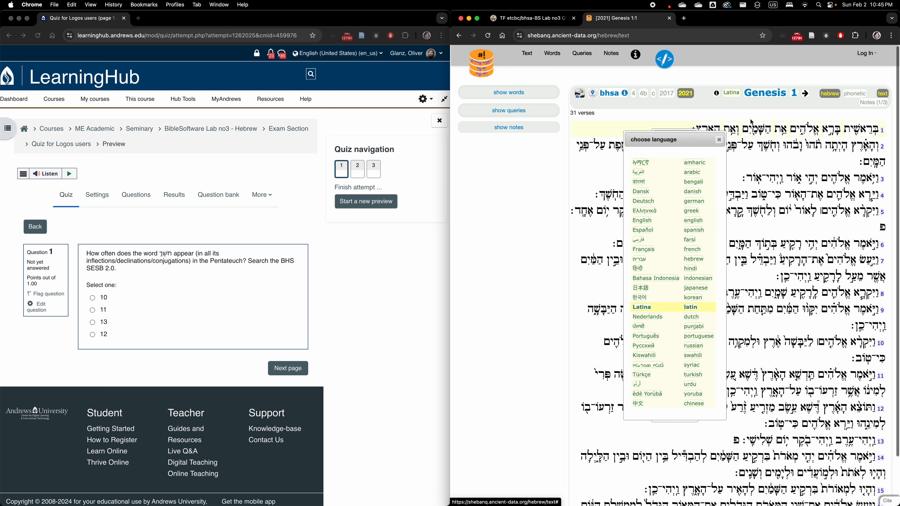
{"action": "left_click", "coordinate": [719, 138]}
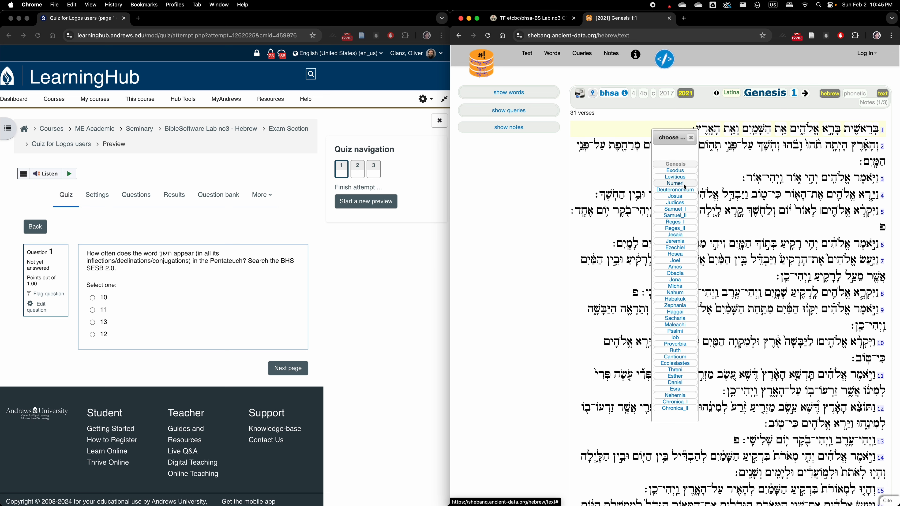
Return to the Text-Fabric query and change the last two book names to Numeri and Deuteronomium
{"action": "key", "text": "ctrl+shift+Tab"}
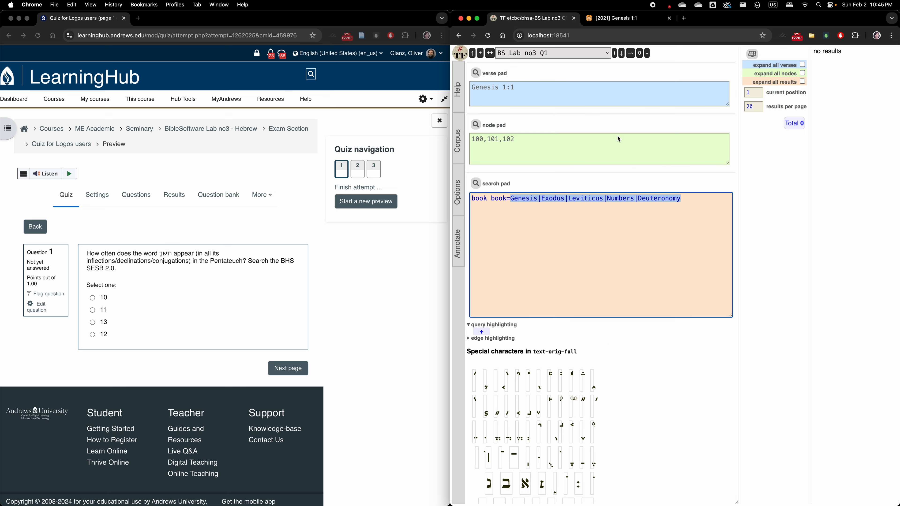
{"action": "left_click", "coordinate": [634, 199]}
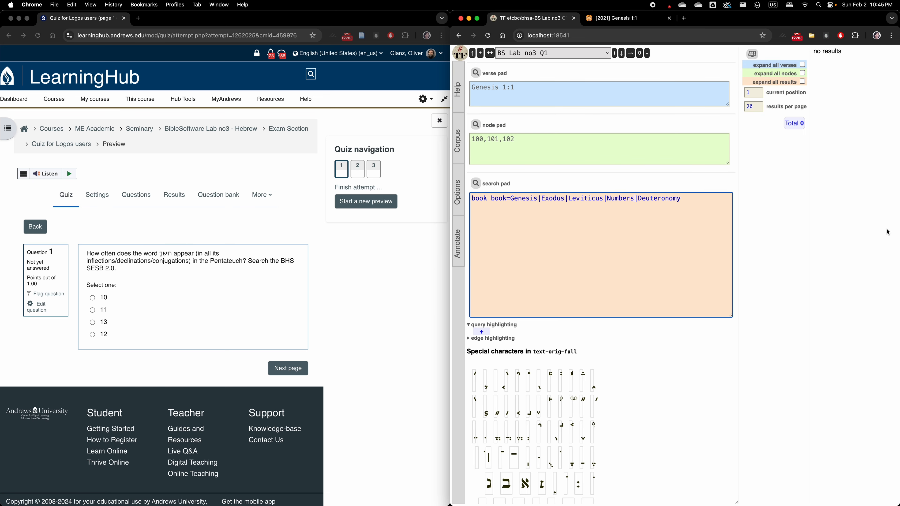
{"action": "key", "text": "BackSpace"}
{"action": "key", "text": "BackSpace"}
{"action": "key", "text": "BackSpace"}
{"action": "key", "text": "BackSpace"}
{"action": "type", "text": "eri"}
{"action": "key", "text": "BackSpace"}
{"action": "type", "text": "ium"}
Check the Pentateuch restriction in the quiz question and add an indented second query line beginning with word lex=
{"action": "left_click", "coordinate": [110, 257]}
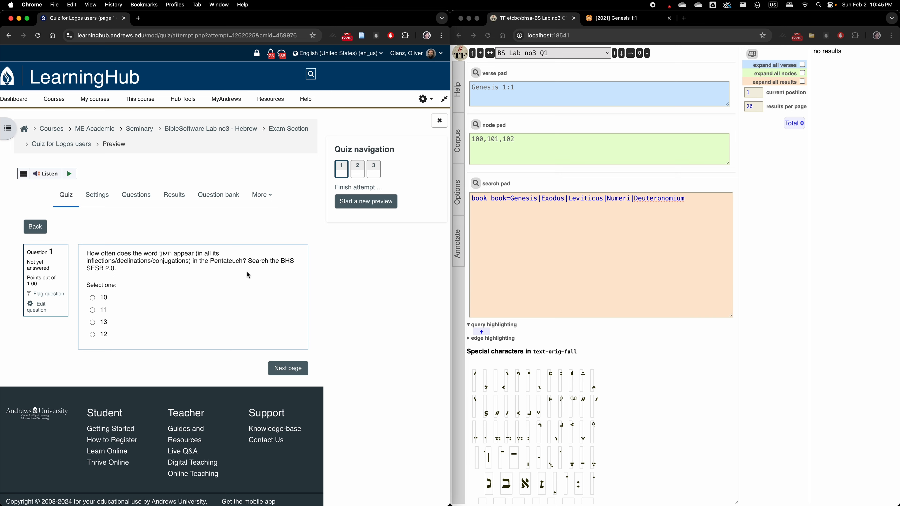
{"action": "left_click_drag", "start_coordinate": [247, 262], "coordinate": [205, 265]}
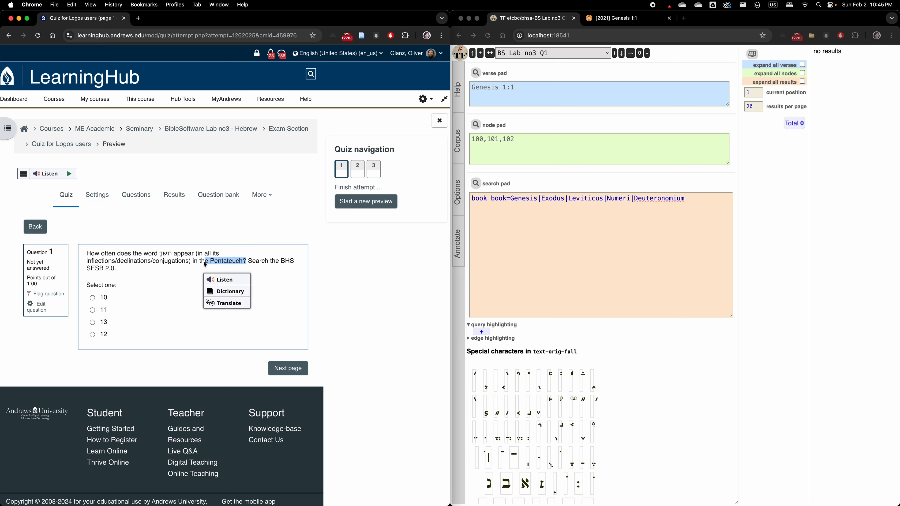
{"action": "left_click", "coordinate": [699, 199]}
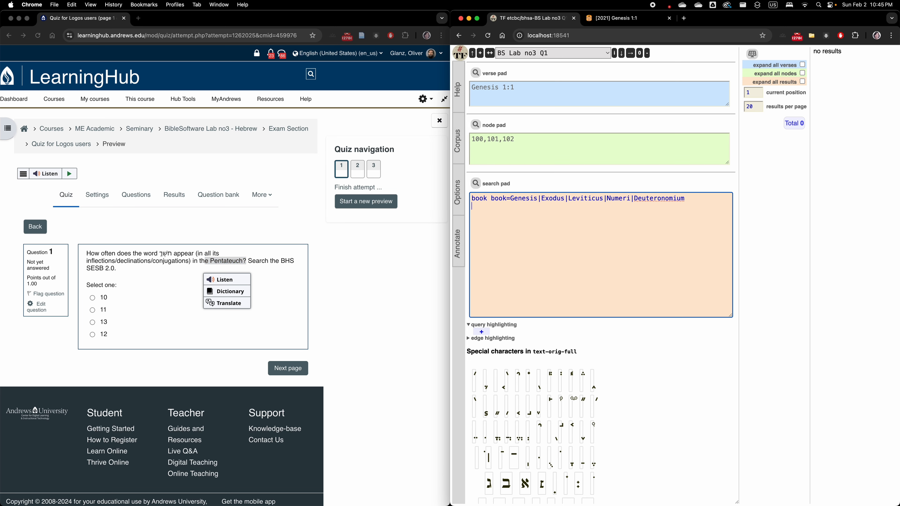
{"action": "type", "text": "word lex="}
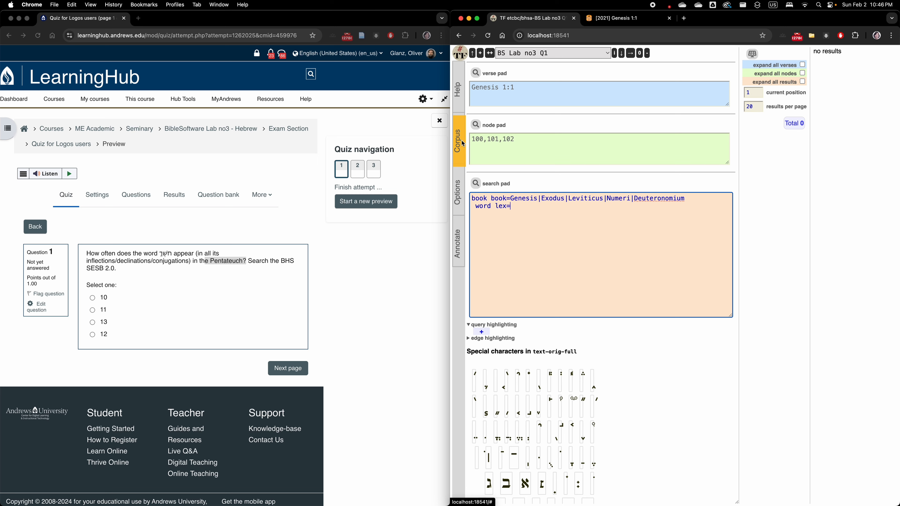
Open the corpus's Hebrew character table in a new tab and switch to it
{"action": "scroll", "coordinate": [460, 141], "scroll_direction": "right", "scroll_amount": 1}
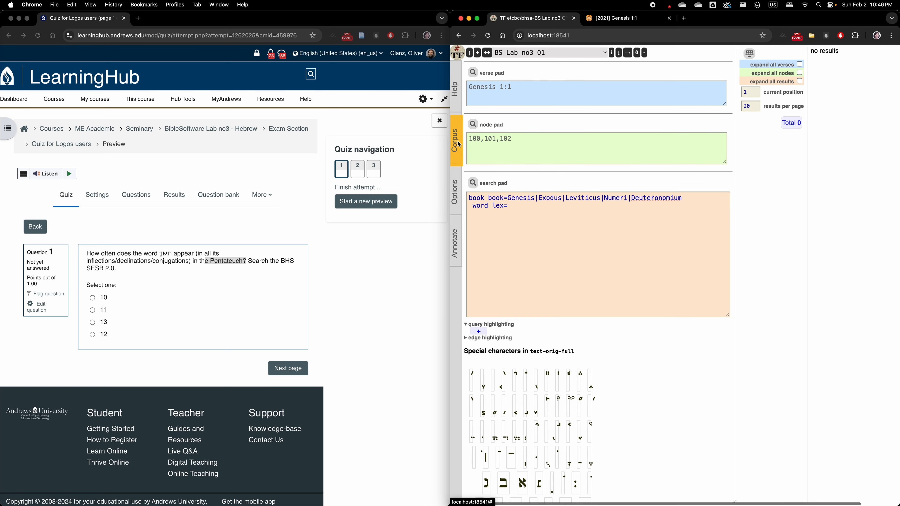
{"action": "left_click", "coordinate": [459, 144]}
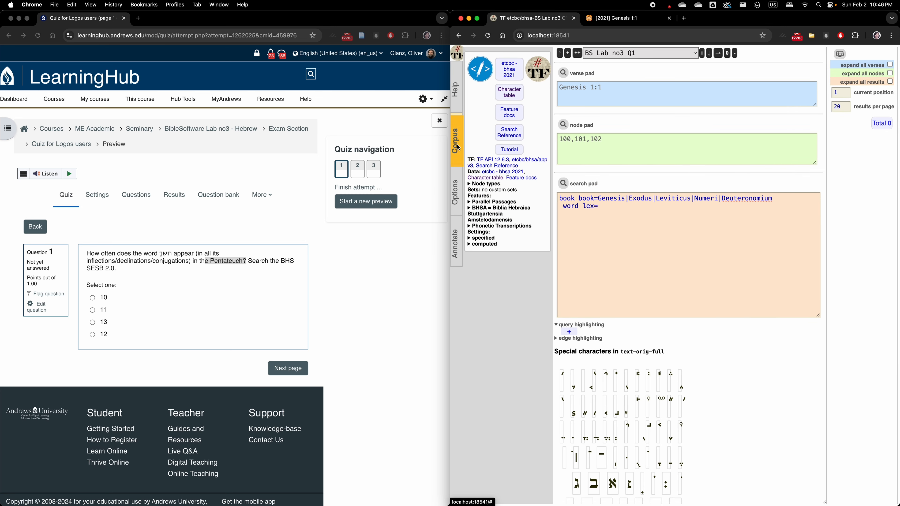
{"action": "right_click", "coordinate": [513, 95]}
{"action": "left_click", "coordinate": [527, 99]}
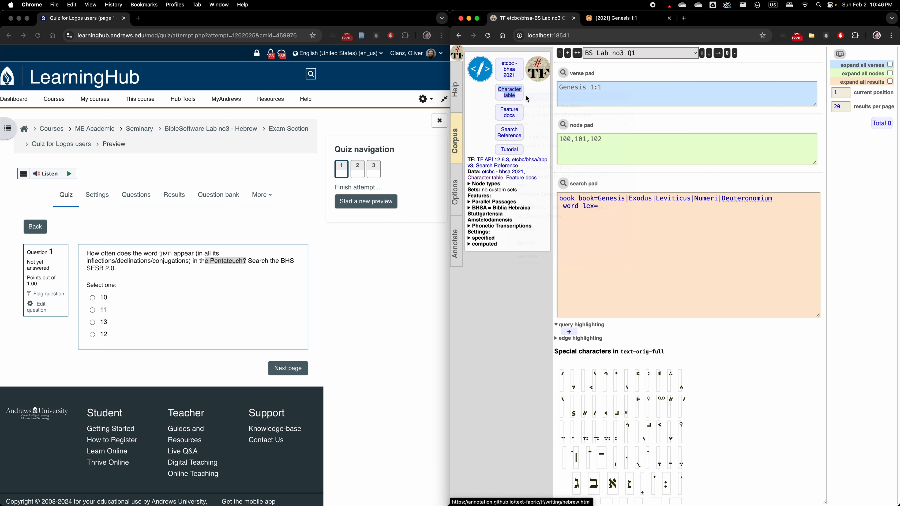
{"action": "left_click", "coordinate": [627, 19]}
Examine the consonant table for the transcription characters of the Hebrew letters
{"action": "scroll", "coordinate": [700, 312], "scroll_direction": "down", "scroll_amount": 5}
{"action": "scroll", "coordinate": [694, 293], "scroll_direction": "down", "scroll_amount": 3}
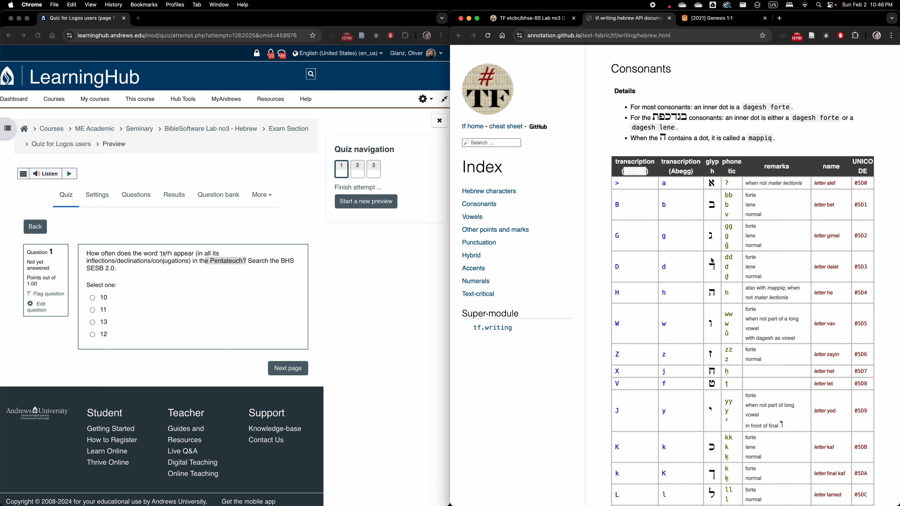
{"action": "scroll", "coordinate": [705, 335], "scroll_direction": "down", "scroll_amount": 3}
{"action": "scroll", "coordinate": [707, 336], "scroll_direction": "down", "scroll_amount": 20}
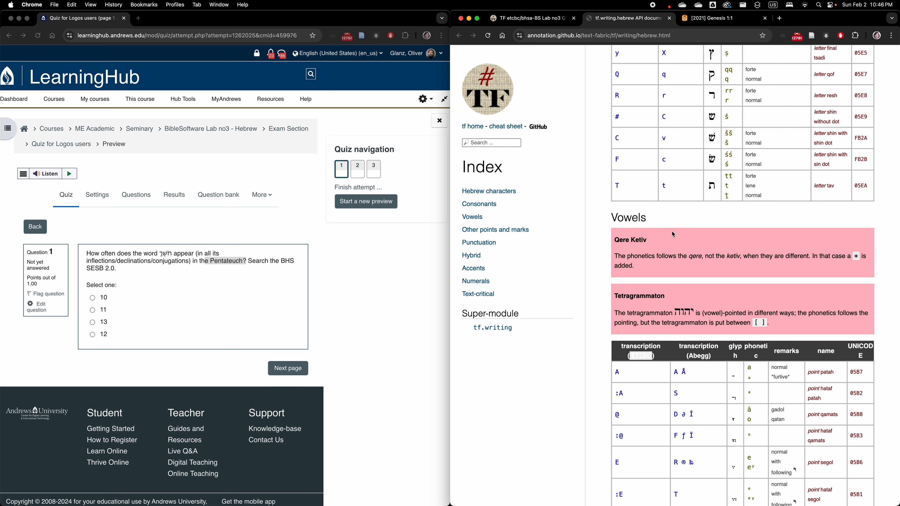
{"action": "scroll", "coordinate": [672, 231], "scroll_direction": "up", "scroll_amount": 12}
{"action": "scroll", "coordinate": [673, 235], "scroll_direction": "up", "scroll_amount": 3}
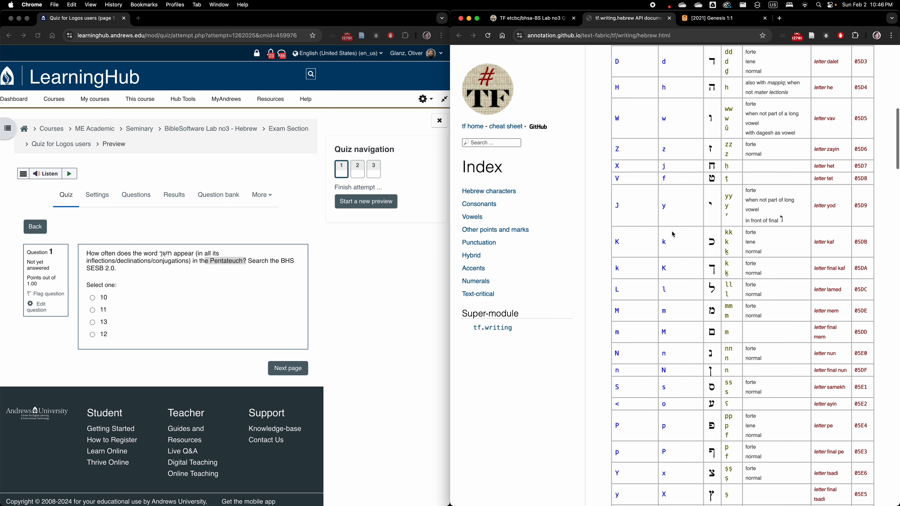
{"action": "scroll", "coordinate": [673, 235], "scroll_direction": "down", "scroll_amount": 5}
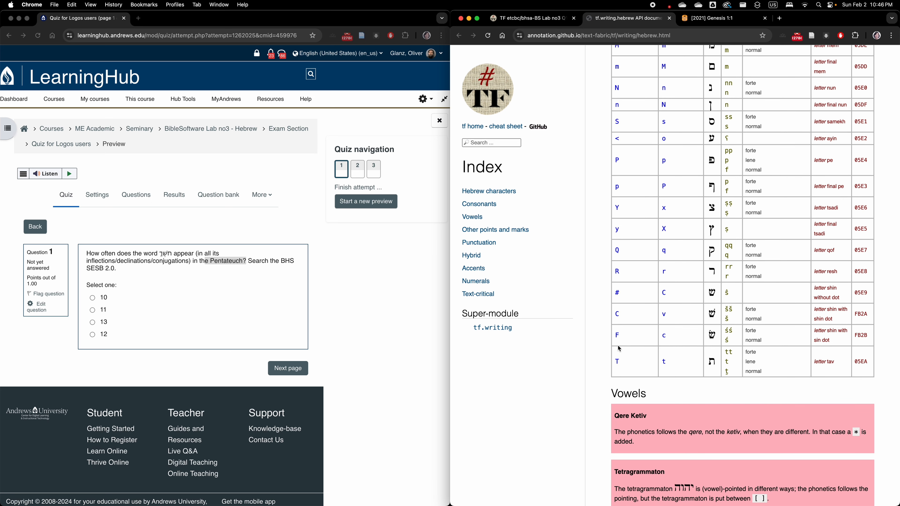
{"action": "scroll", "coordinate": [624, 319], "scroll_direction": "up", "scroll_amount": 15}
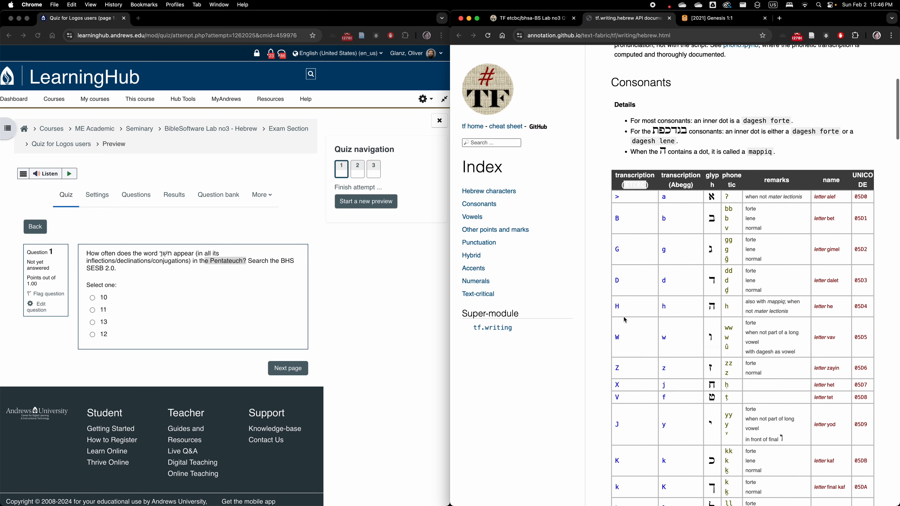
{"action": "scroll", "coordinate": [617, 337], "scroll_direction": "down", "scroll_amount": 5}
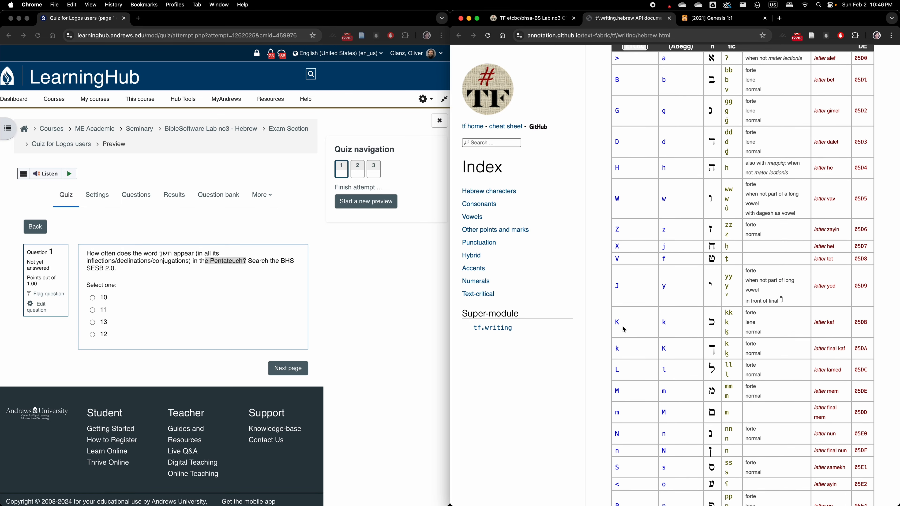
{"action": "scroll", "coordinate": [631, 347], "scroll_direction": "up", "scroll_amount": 6}
Switch to SHEBANQ and list the Hebrew words that begin with the letter ח
{"action": "left_click", "coordinate": [538, 21]}
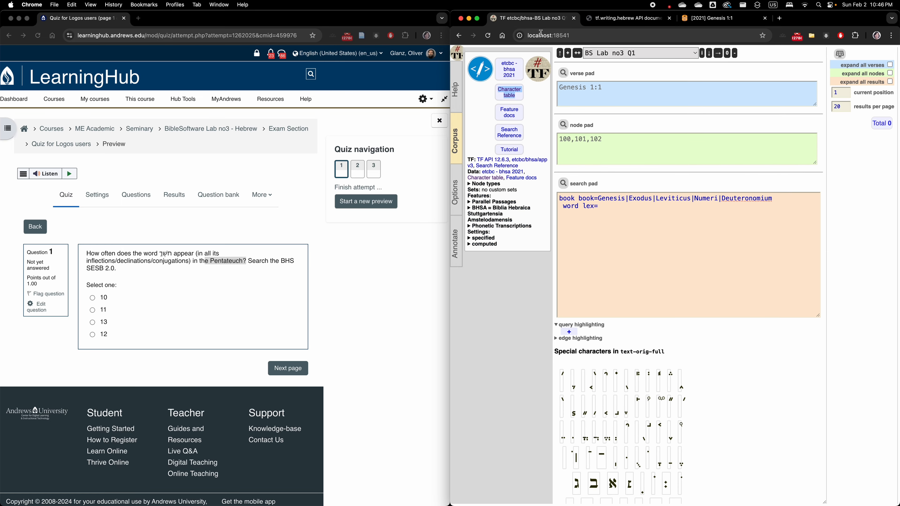
{"action": "left_click", "coordinate": [709, 18]}
{"action": "left_click", "coordinate": [552, 54]}
{"action": "left_click", "coordinate": [492, 204]}
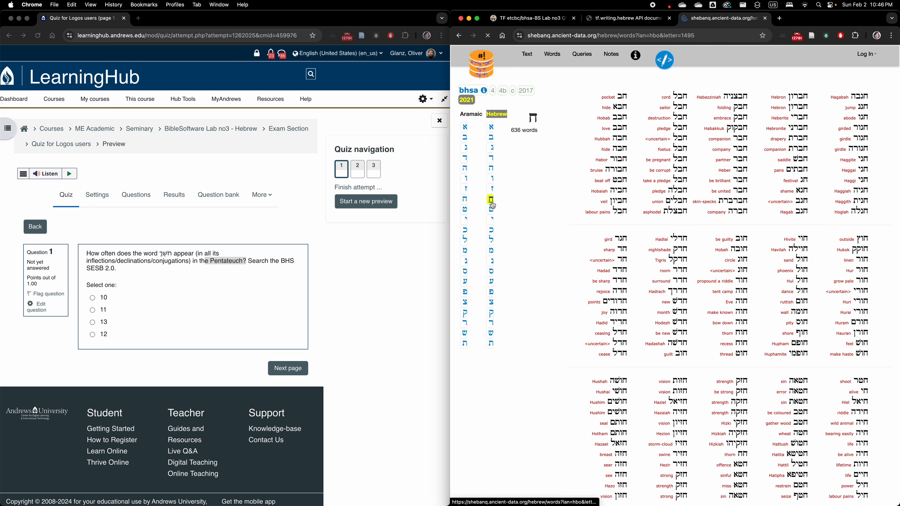
Open the noun חשׁך (darkness) from the word list and copy its disambiguated transcription XCK/
{"action": "scroll", "coordinate": [827, 279], "scroll_direction": "up", "scroll_amount": 5}
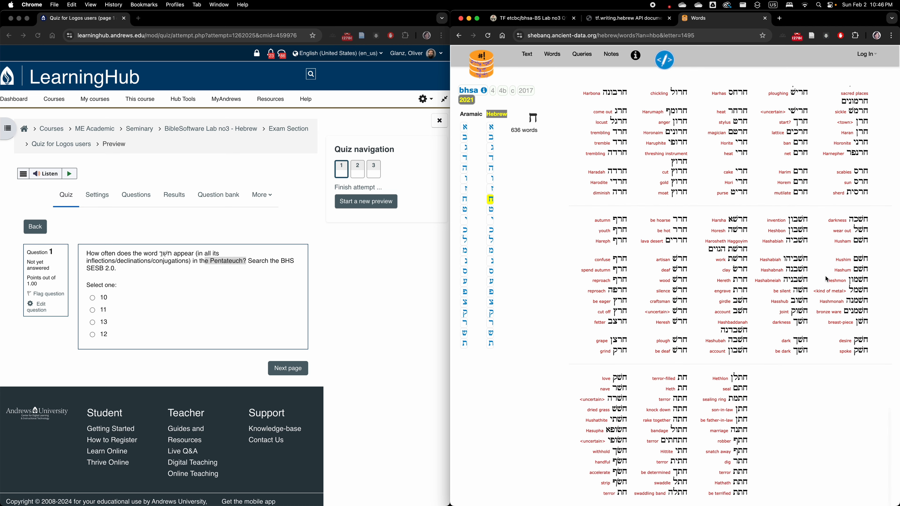
{"action": "scroll", "coordinate": [827, 279], "scroll_direction": "down", "scroll_amount": 3}
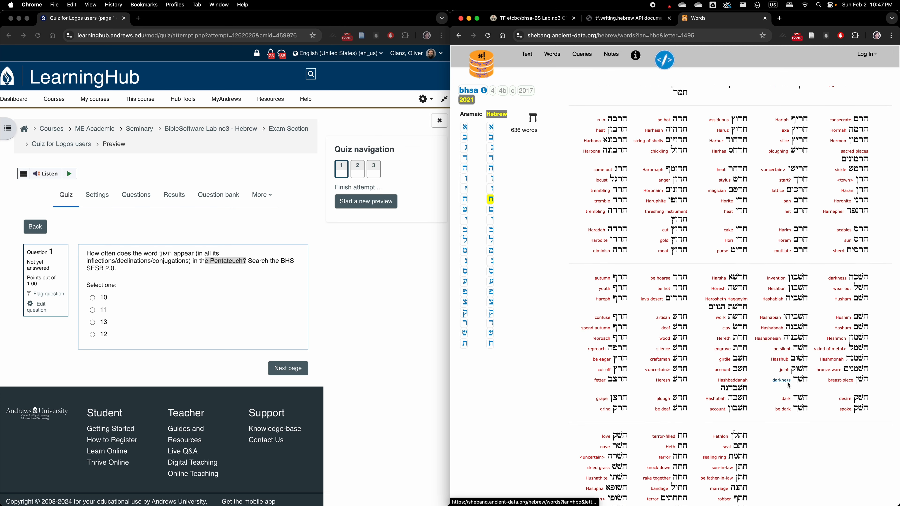
{"action": "left_click", "coordinate": [801, 382]}
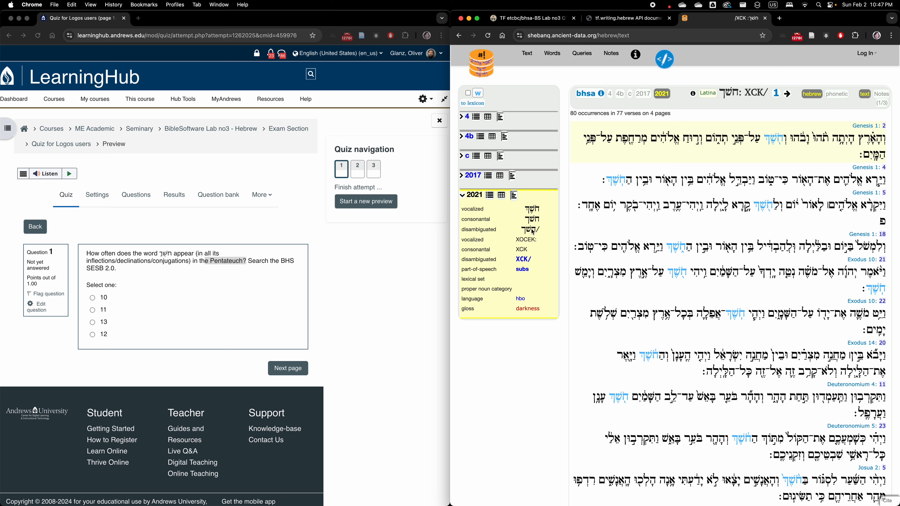
{"action": "left_click_drag", "start_coordinate": [534, 260], "coordinate": [517, 259]}
{"action": "key", "text": "super+c"}
Switch back to Text-Fabric, complete the lexeme condition as lex=XCK/, and run the search
{"action": "left_click", "coordinate": [548, 20]}
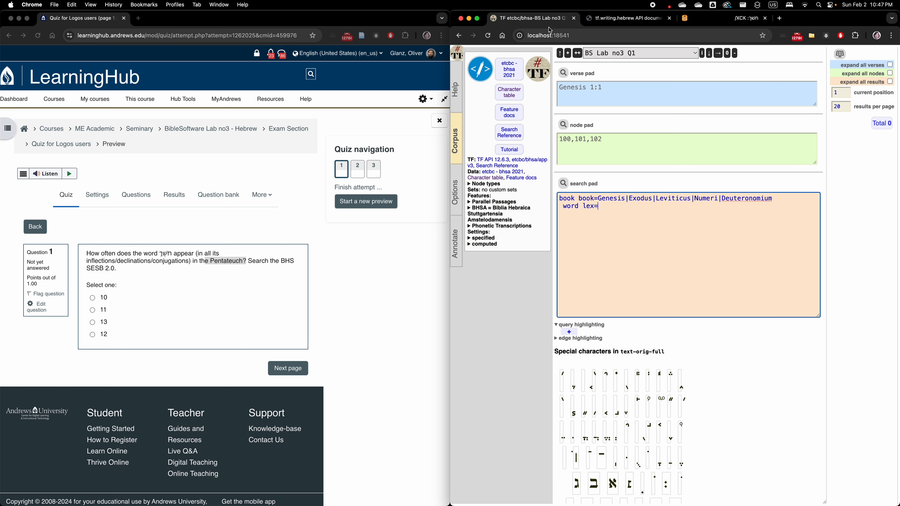
{"action": "key", "text": "super+v"}
{"action": "left_click", "coordinate": [457, 143]}
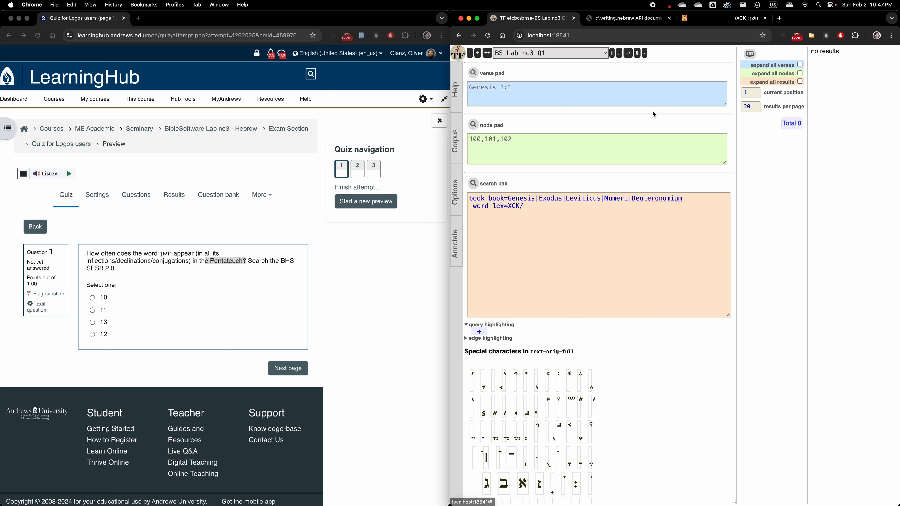
{"action": "left_click", "coordinate": [472, 184]}
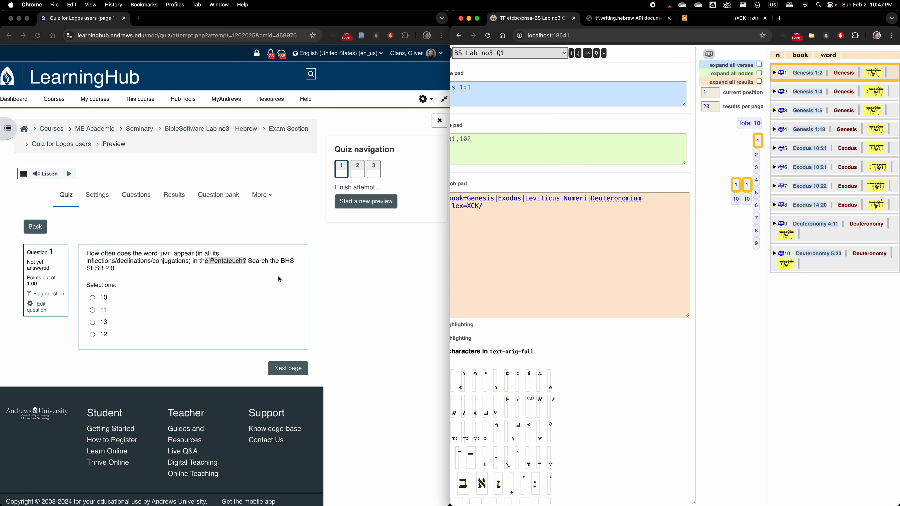
Answer quiz question 1 with 10 and continue to question 2
{"action": "left_click", "coordinate": [91, 299]}
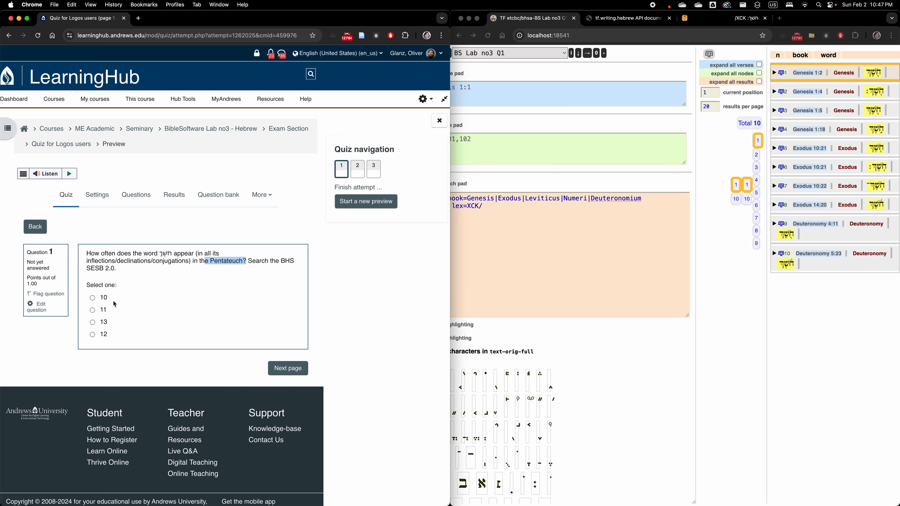
{"action": "left_click", "coordinate": [93, 299]}
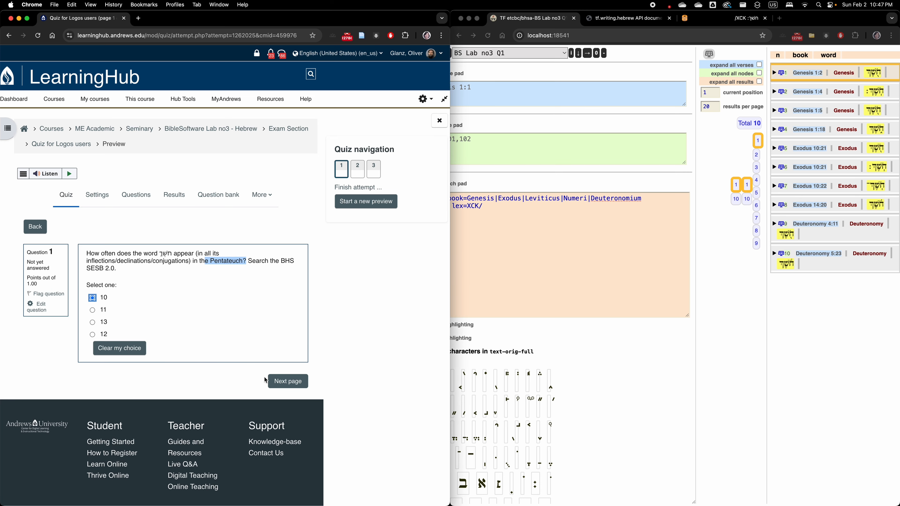
{"action": "left_click", "coordinate": [287, 381]}
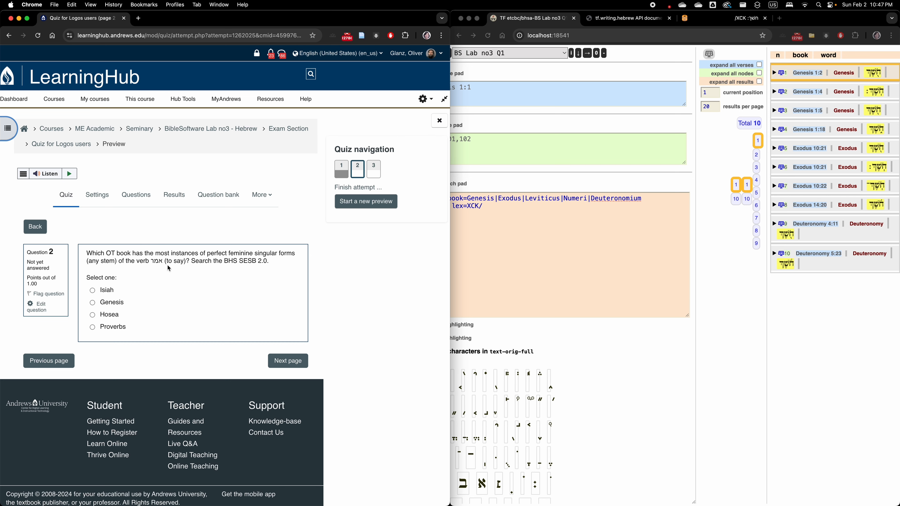
Duplicate the current Text-Fabric job under the name BS Lab no3 Q2
{"action": "left_click", "coordinate": [531, 251]}
{"action": "scroll", "coordinate": [537, 107], "scroll_direction": "up", "scroll_amount": 1}
{"action": "scroll", "coordinate": [526, 76], "scroll_direction": "down", "scroll_amount": 1}
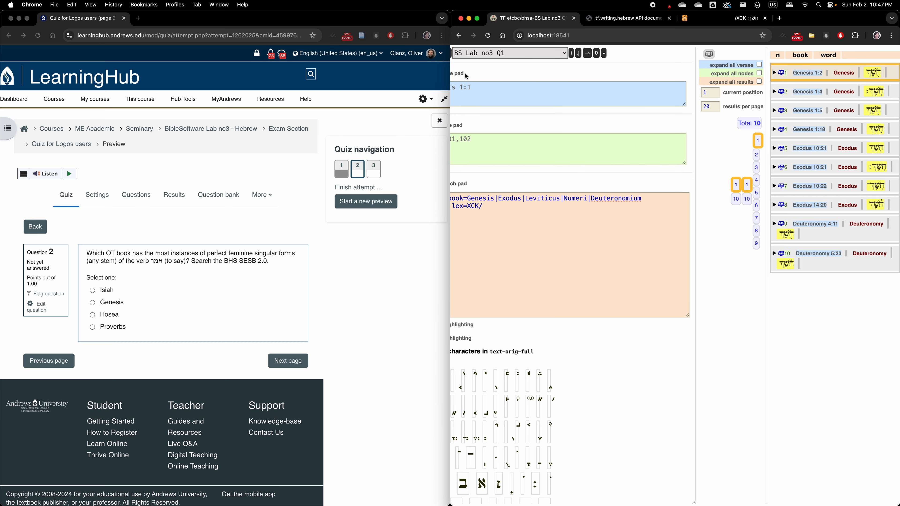
{"action": "scroll", "coordinate": [456, 75], "scroll_direction": "left", "scroll_amount": 3}
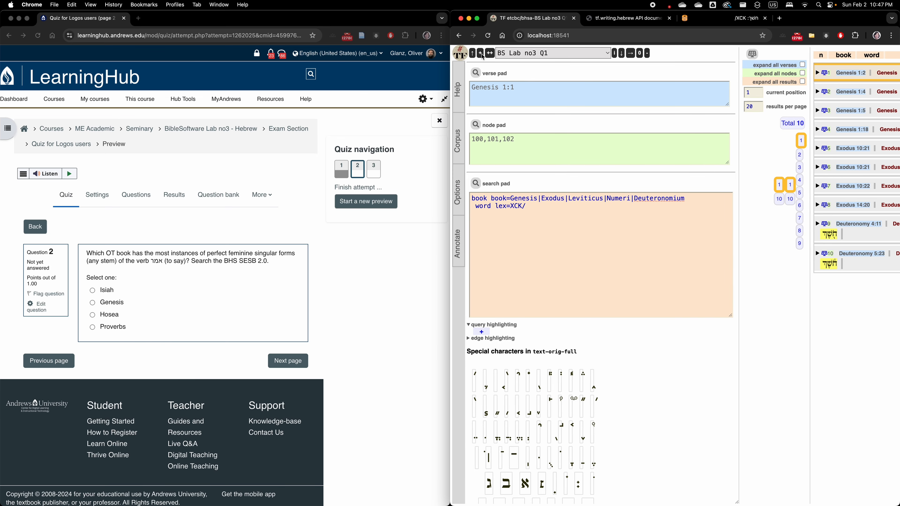
{"action": "left_click", "coordinate": [483, 55]}
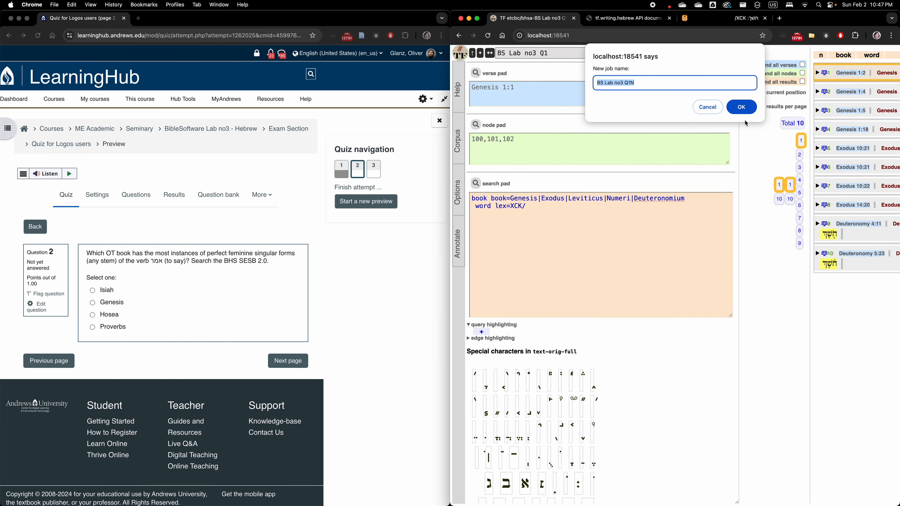
{"action": "left_click", "coordinate": [707, 107]}
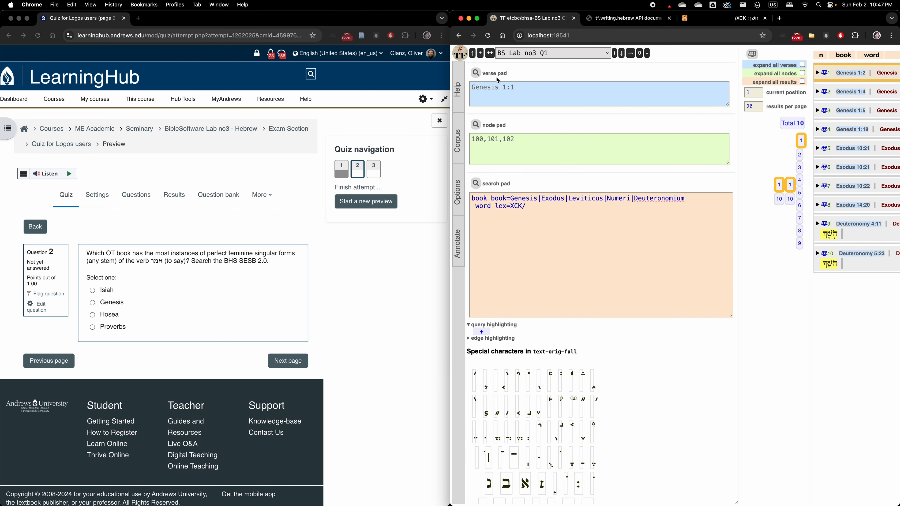
{"action": "left_click", "coordinate": [491, 54]}
{"action": "left_click", "coordinate": [637, 81]}
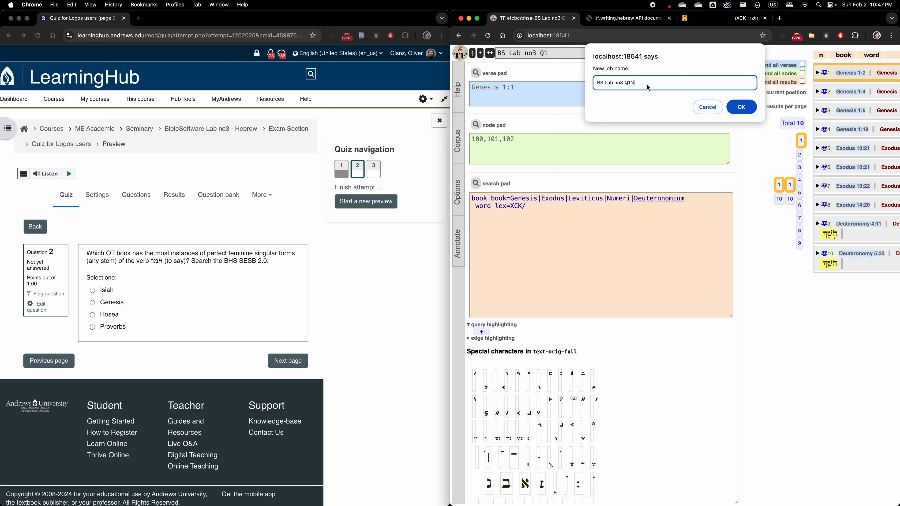
{"action": "key", "text": "BackSpace"}
{"action": "type", "text": "2"}
{"action": "left_click", "coordinate": [742, 107]}
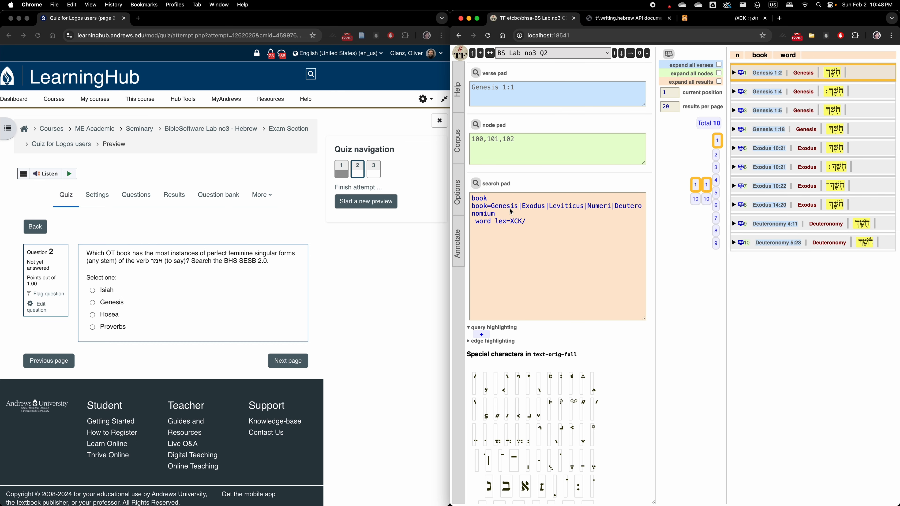
Replace the list of Pentateuch books in the query with Isiai
{"action": "left_click_drag", "start_coordinate": [492, 206], "coordinate": [645, 215]}
{"action": "type", "text": "I"}
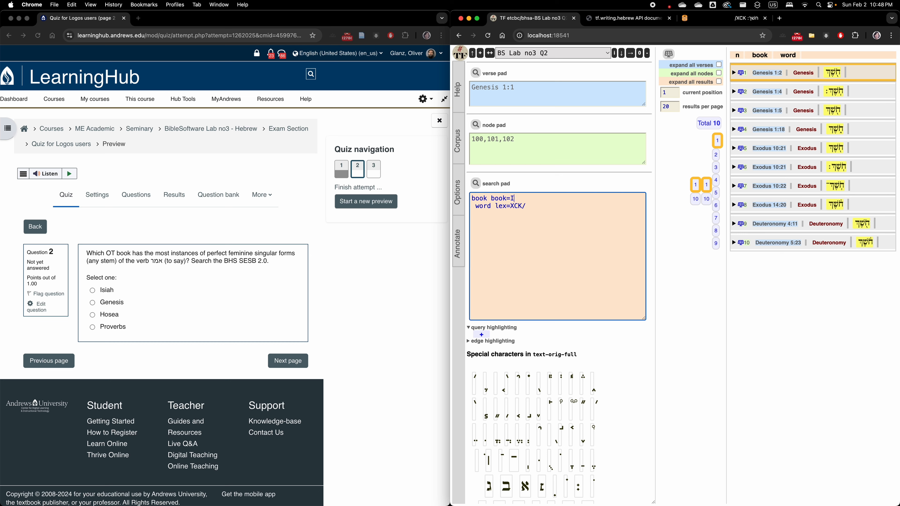
{"action": "type", "text": "siai"}
Switch to SHEBANQ and look up the Latin name of Isaiah in the text view's list of books
{"action": "left_click", "coordinate": [700, 19]}
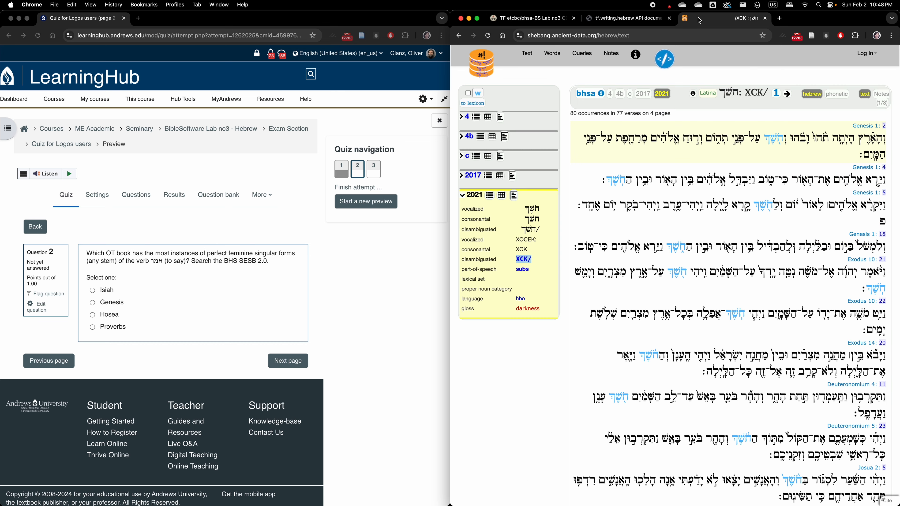
{"action": "left_click", "coordinate": [527, 53]}
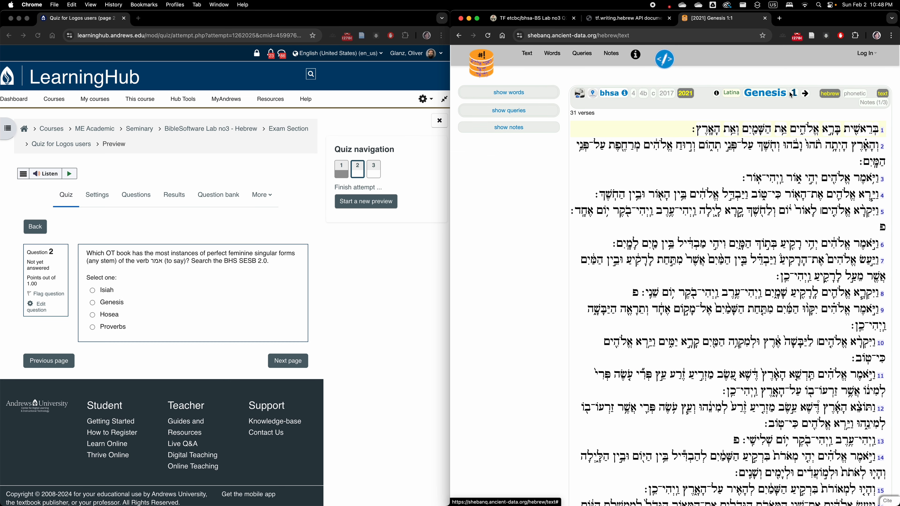
{"action": "left_click", "coordinate": [794, 93]}
{"action": "left_click", "coordinate": [767, 94]}
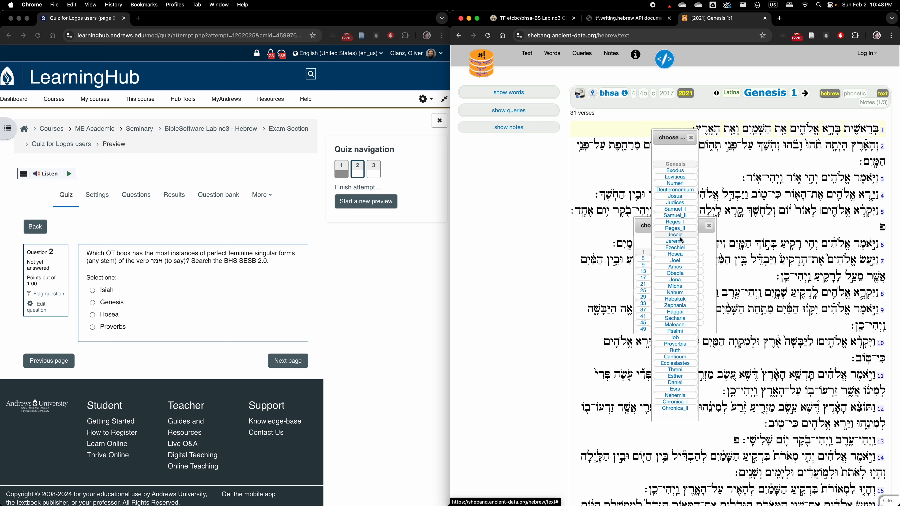
Switch back to Text-Fabric, set the query's book to Jesaia, and clear the lexeme value XCK/
{"action": "left_click", "coordinate": [556, 21]}
{"action": "double_click", "coordinate": [515, 194]}
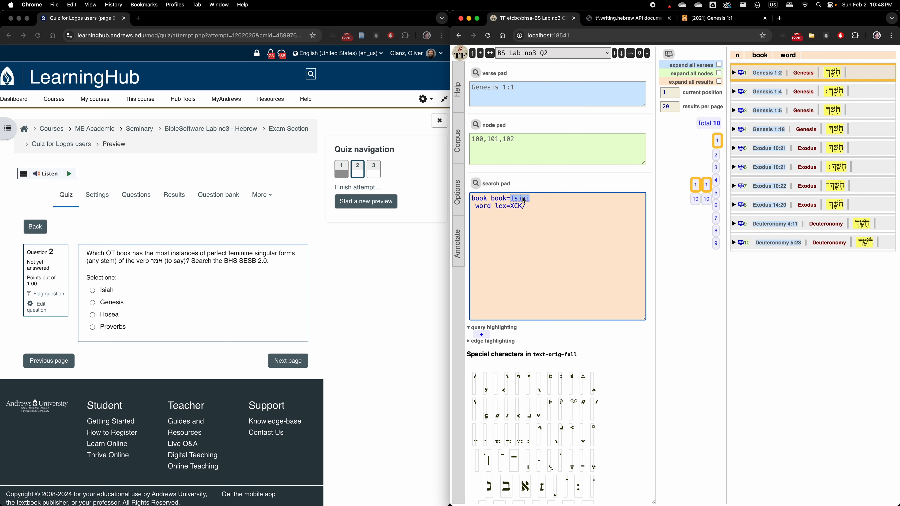
{"action": "type", "text": "Jesaia"}
{"action": "key", "text": "BackSpace"}
{"action": "key", "text": "BackSpace"}
{"action": "key", "text": "BackSpace"}
{"action": "key", "text": "BackSpace"}
Check the Hebrew consonant table for the transcription characters of the verb אמר
{"action": "left_click", "coordinate": [628, 18]}
{"action": "scroll", "coordinate": [729, 360], "scroll_direction": "down", "scroll_amount": 3}
{"action": "scroll", "coordinate": [729, 361], "scroll_direction": "down", "scroll_amount": 2}
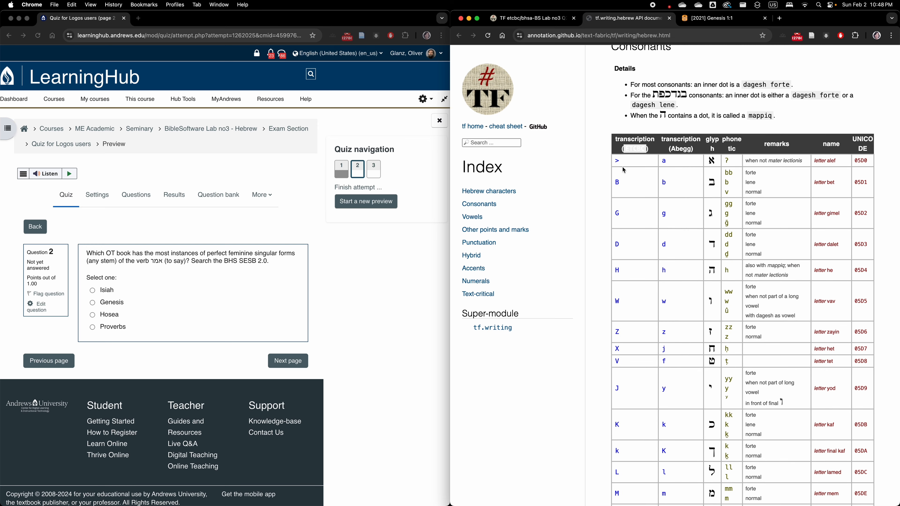
{"action": "scroll", "coordinate": [630, 190], "scroll_direction": "down", "scroll_amount": 5}
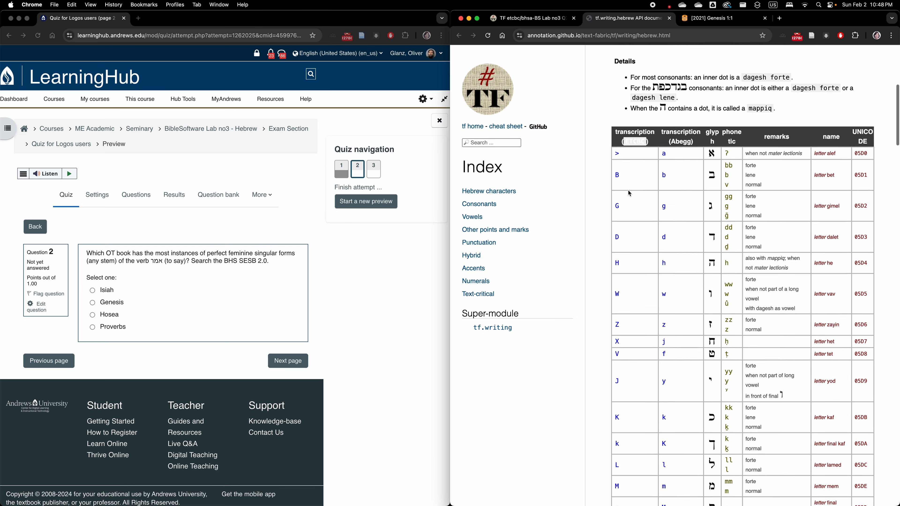
Switch back to Text-Fabric, set the word's lexeme to >MR[ and run the search
{"action": "left_click", "coordinate": [532, 18]}
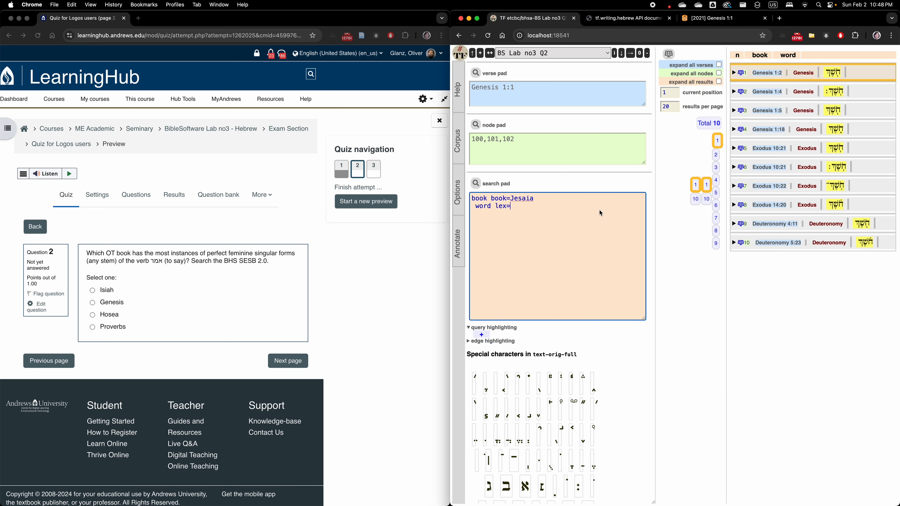
{"action": "type", "text": ">MR"}
{"action": "key", "text": "shift+Left"}
{"action": "key", "text": "Right"}
{"action": "key", "text": "Right"}
{"action": "left_click", "coordinate": [476, 184]}
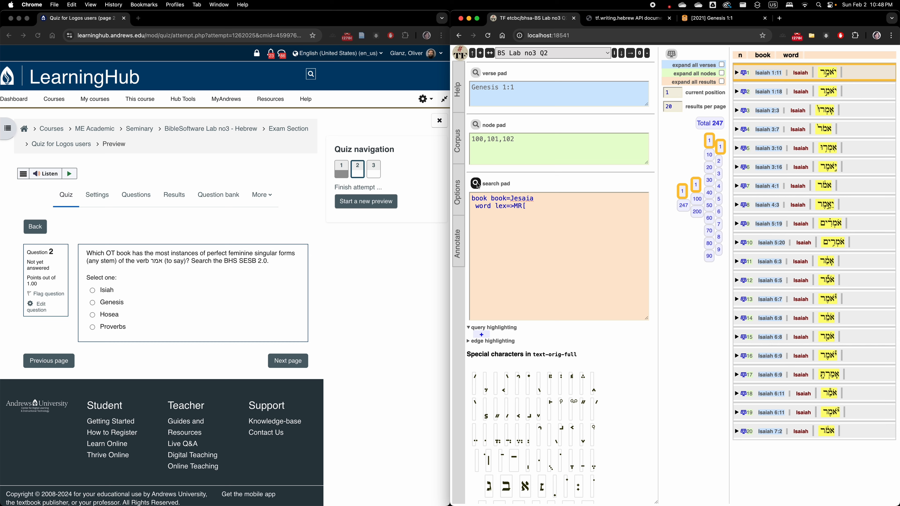
Remove the book=Jesaia condition so the query's first line reads only book
{"action": "left_click", "coordinate": [546, 215]}
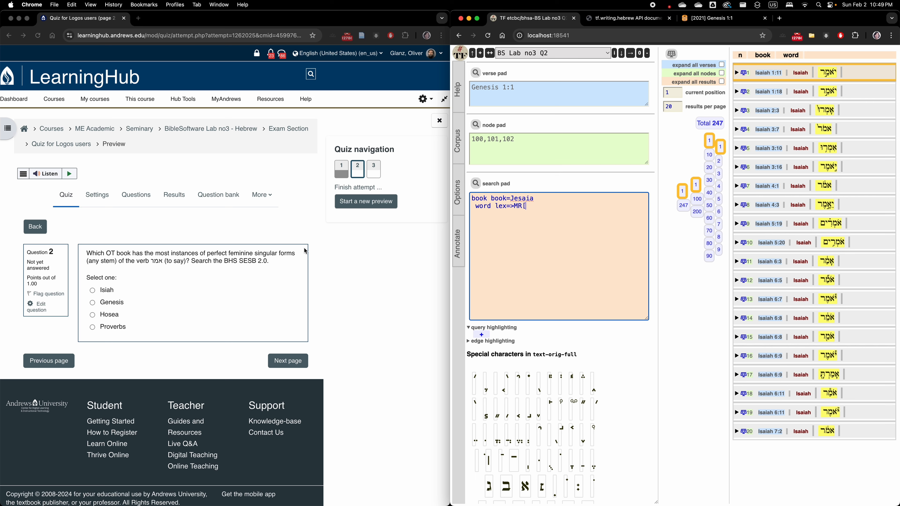
{"action": "left_click_drag", "start_coordinate": [546, 198], "coordinate": [488, 199]}
{"action": "key", "text": "BackSpace"}
Add the conditions tense=perfect gender=feminine number=singular to the word line of the query
{"action": "type", "text": "tense=perfect gender="}
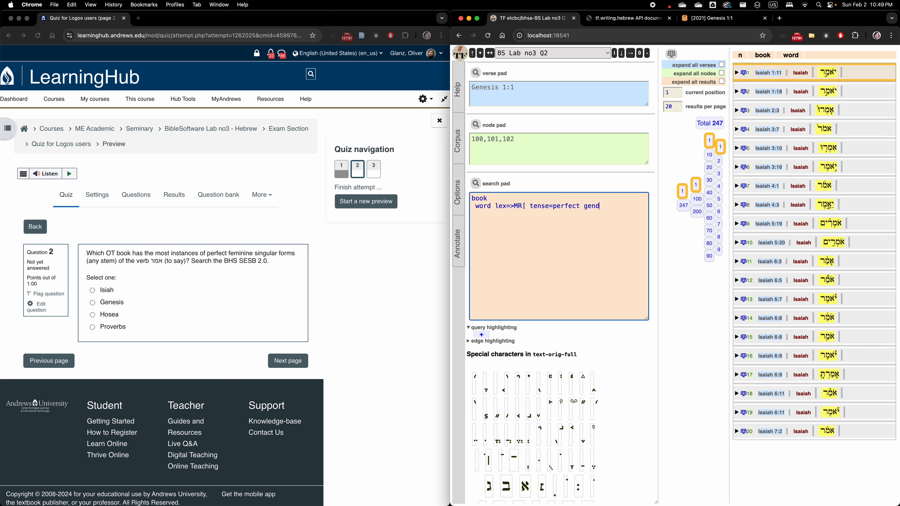
{"action": "type", "text": "nine number=singular"}
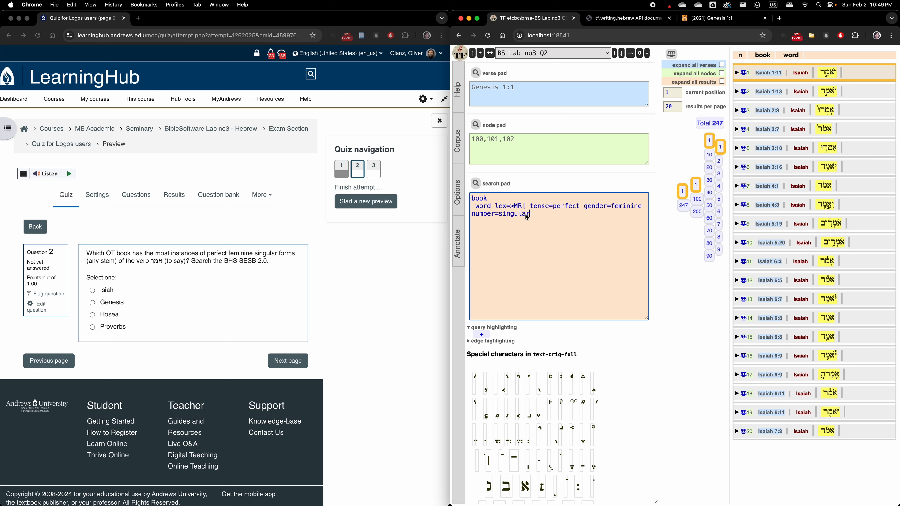
{"action": "left_click_drag", "start_coordinate": [530, 215], "coordinate": [530, 208]}
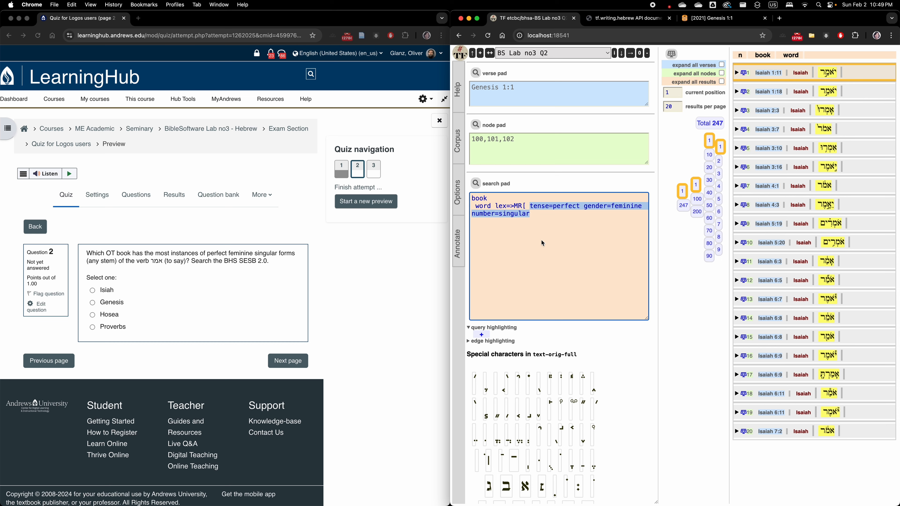
{"action": "left_click", "coordinate": [517, 219]}
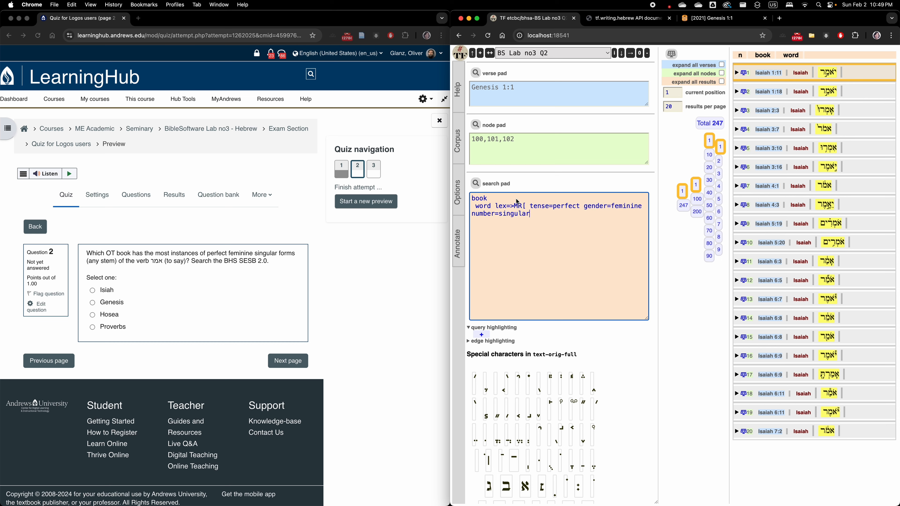
{"action": "double_click", "coordinate": [538, 206]}
{"action": "double_click", "coordinate": [567, 206]}
{"action": "left_click", "coordinate": [538, 207]}
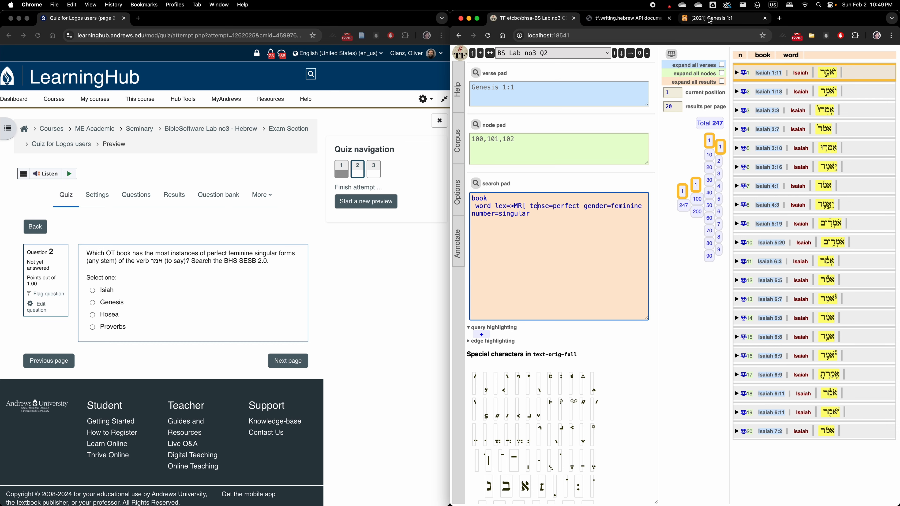
Open the corpus's feature documentation in a new tab and switch to it
{"action": "left_click", "coordinate": [458, 141]}
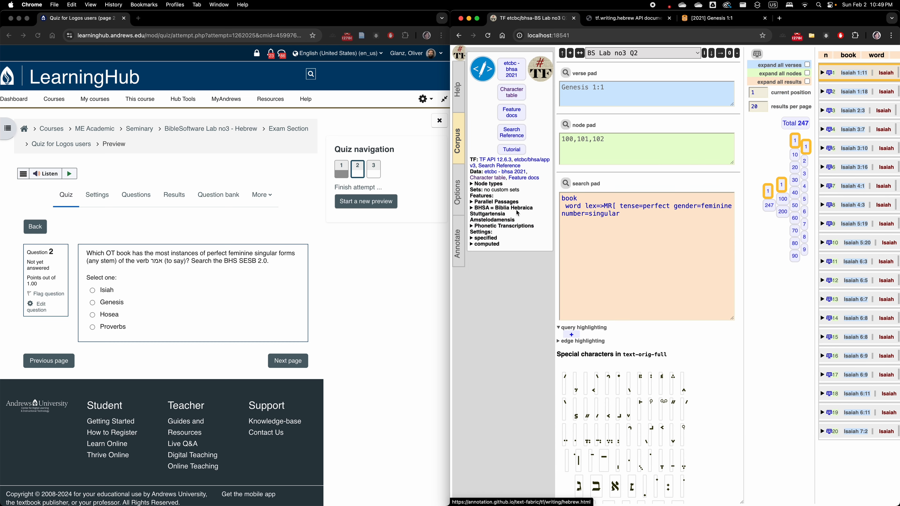
{"action": "right_click", "coordinate": [529, 179]}
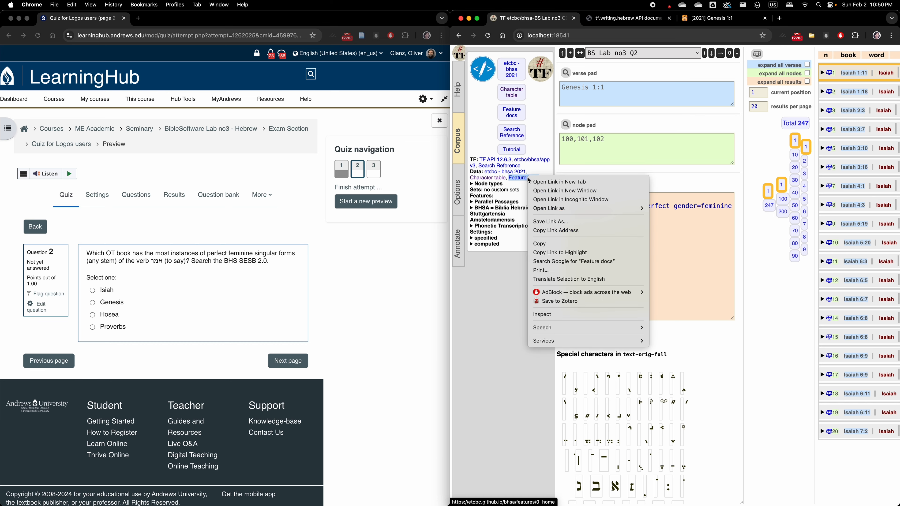
{"action": "left_click", "coordinate": [559, 182]}
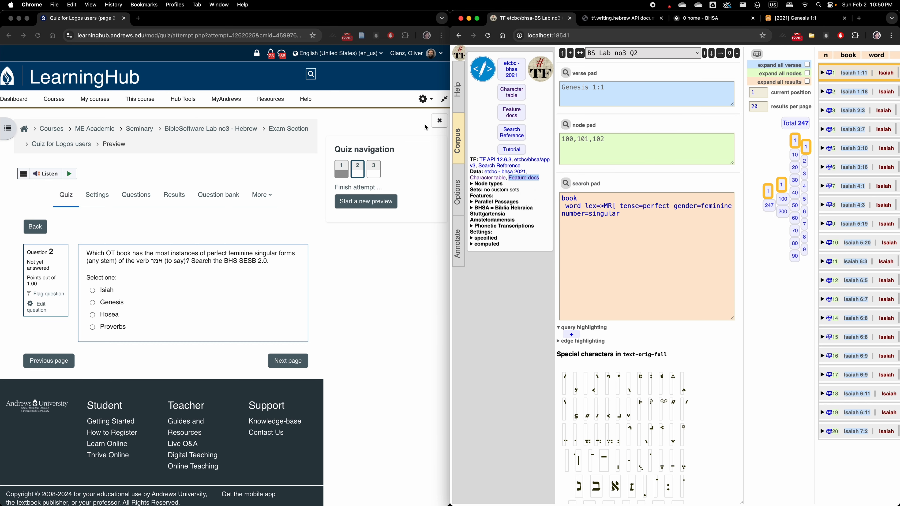
{"action": "left_click", "coordinate": [458, 140]}
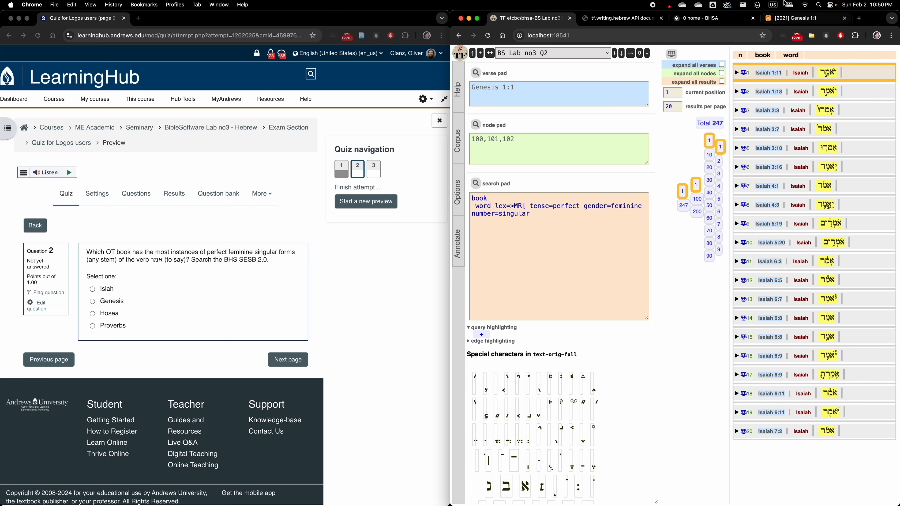
{"action": "left_click", "coordinate": [711, 18]}
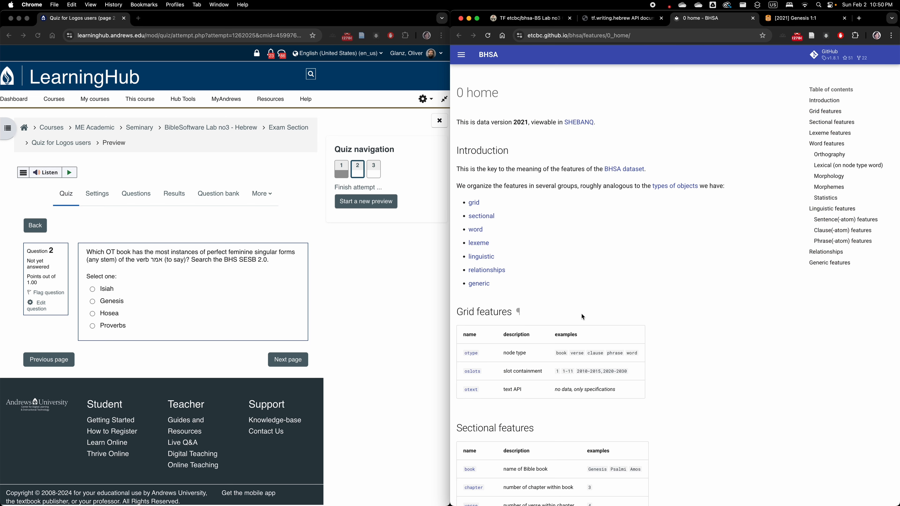
Look through the word features in the documentation and search the page for number
{"action": "scroll", "coordinate": [582, 314], "scroll_direction": "down", "scroll_amount": 1}
{"action": "left_click", "coordinate": [474, 212]}
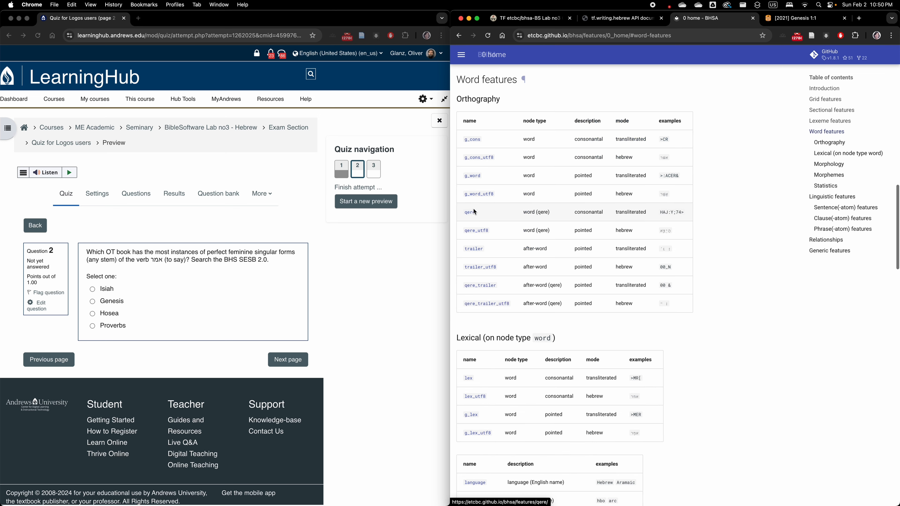
{"action": "scroll", "coordinate": [479, 212], "scroll_direction": "down", "scroll_amount": 2}
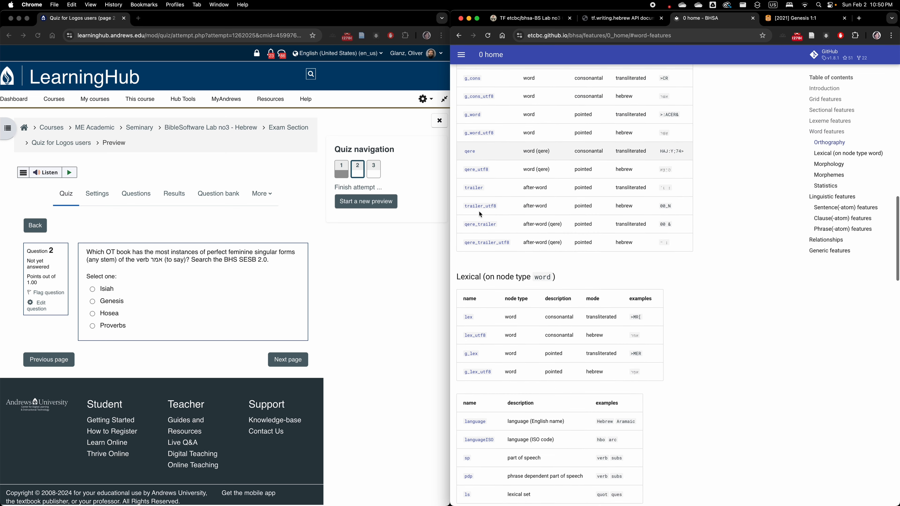
{"action": "left_click", "coordinate": [765, 285]}
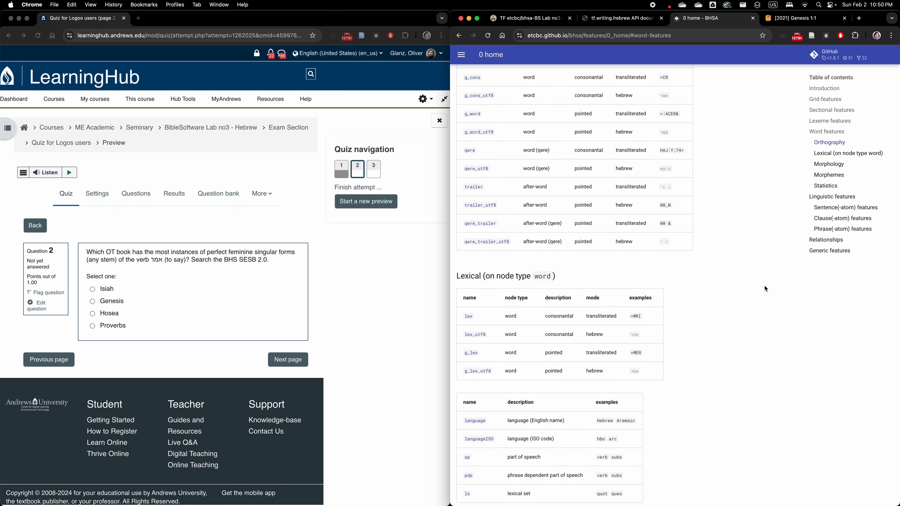
{"action": "scroll", "coordinate": [766, 289], "scroll_direction": "up", "scroll_amount": 20}
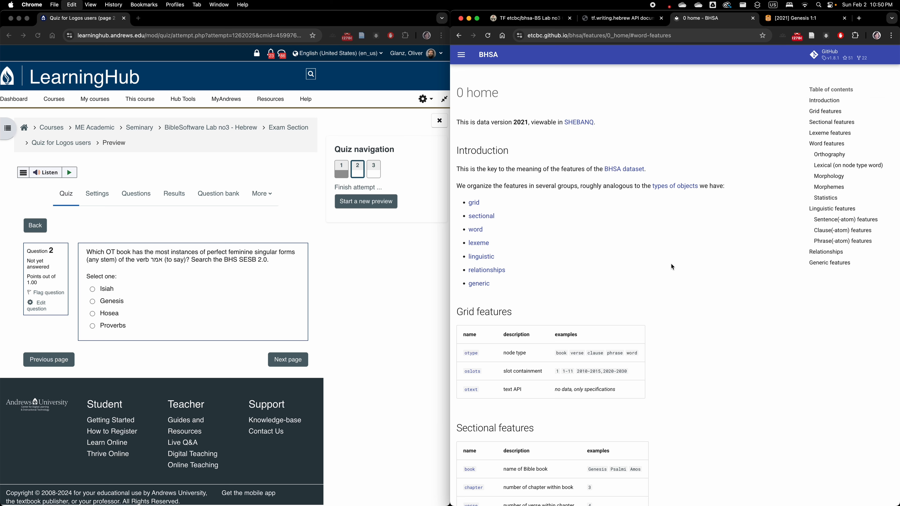
{"action": "key", "text": "super+f"}
{"action": "type", "text": "number"}
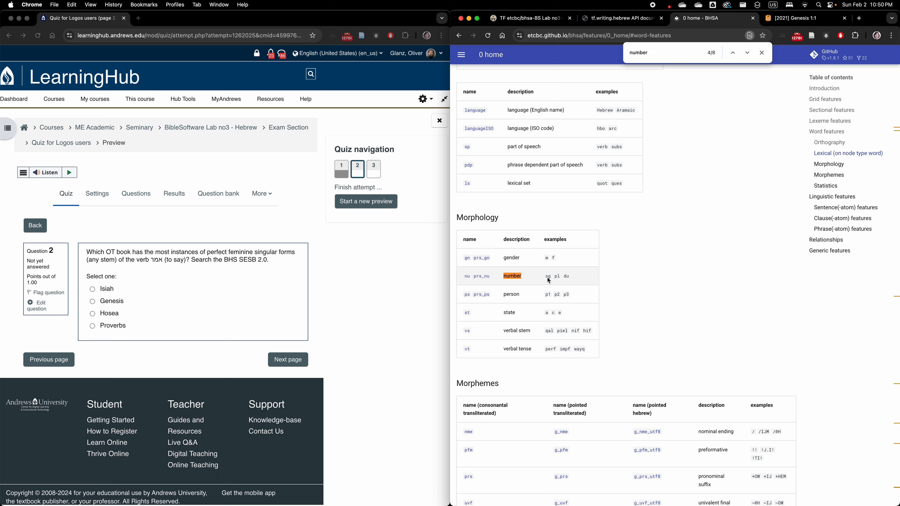
Switch back to Text-Fabric and replace the query condition number=singular with nu=sg
{"action": "left_click", "coordinate": [535, 20]}
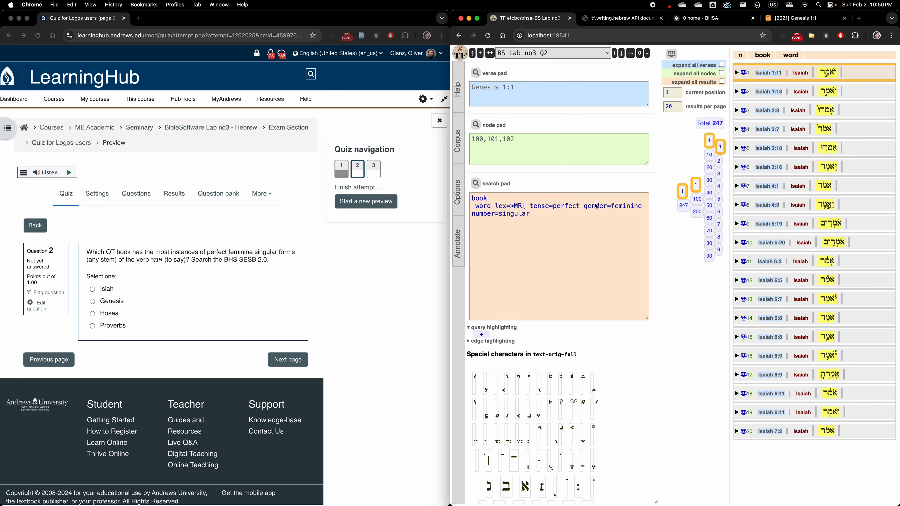
{"action": "left_click", "coordinate": [543, 209]}
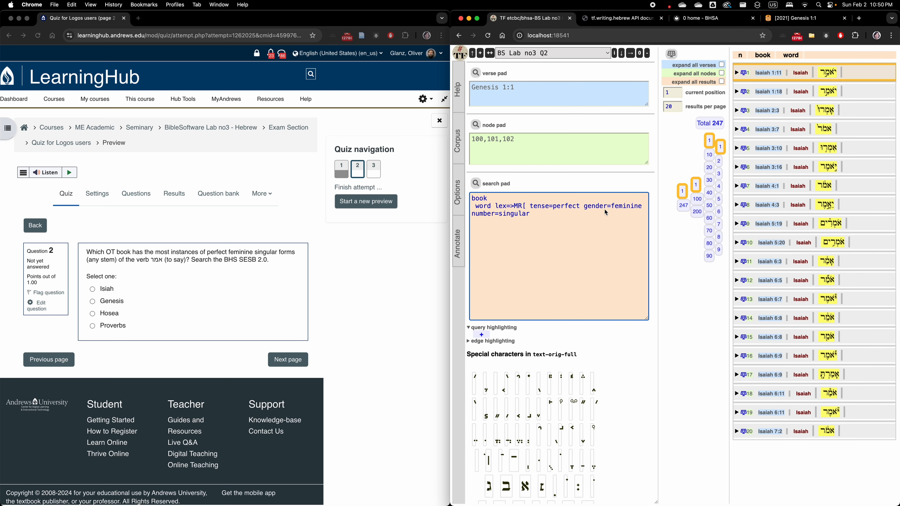
{"action": "double_click", "coordinate": [489, 214]}
{"action": "type", "text": "nu"}
{"action": "double_click", "coordinate": [504, 213]}
{"action": "type", "text": "sg"}
Close the Hebrew writing API page and search the feature documentation for tense
{"action": "left_click", "coordinate": [624, 19]}
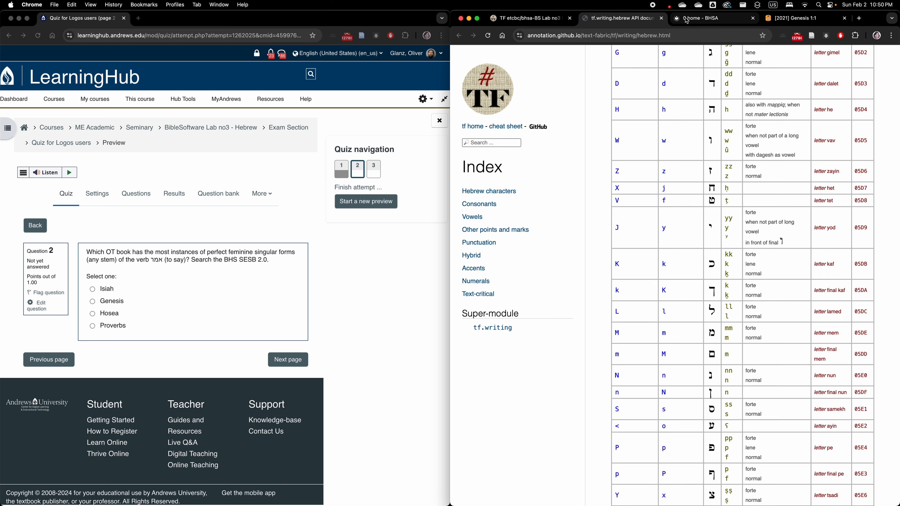
{"action": "left_click", "coordinate": [662, 19]}
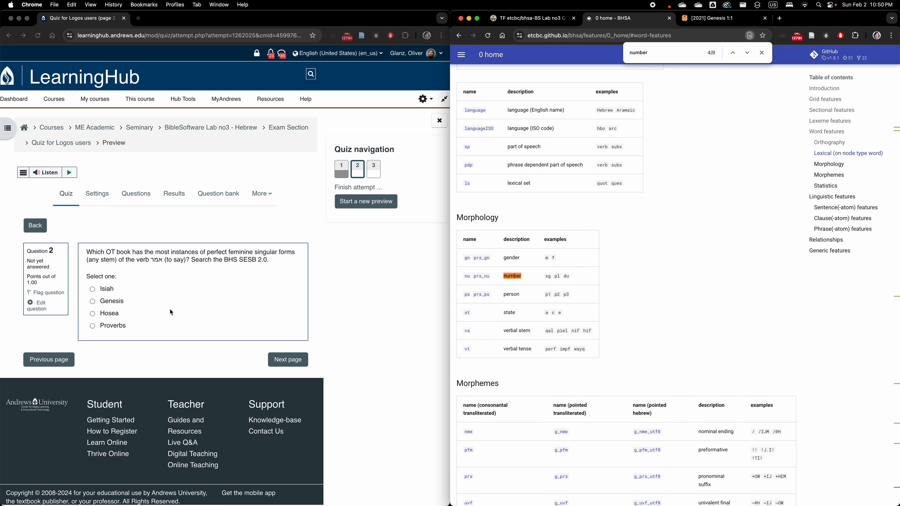
{"action": "double_click", "coordinate": [640, 53]}
{"action": "type", "text": "tense"}
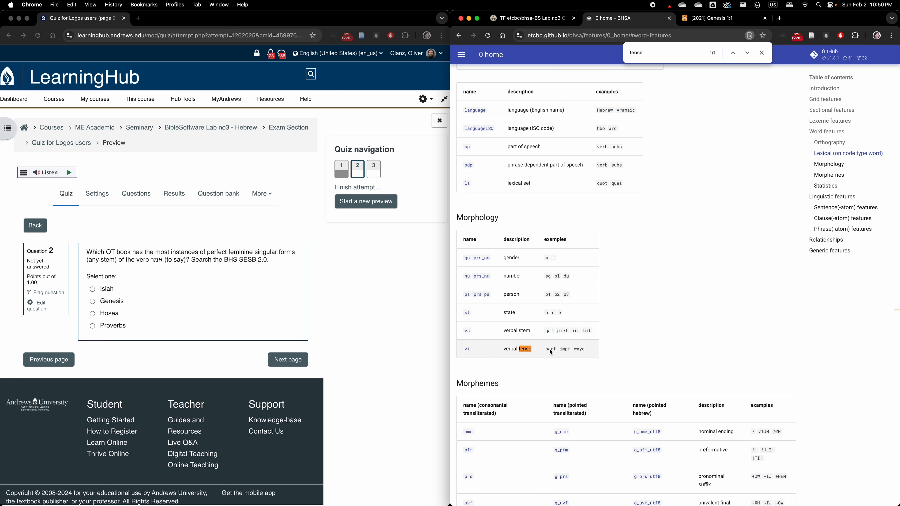
Switch back to Text-Fabric and replace the query condition tense=perfect with vt=perf
{"action": "left_click", "coordinate": [541, 21]}
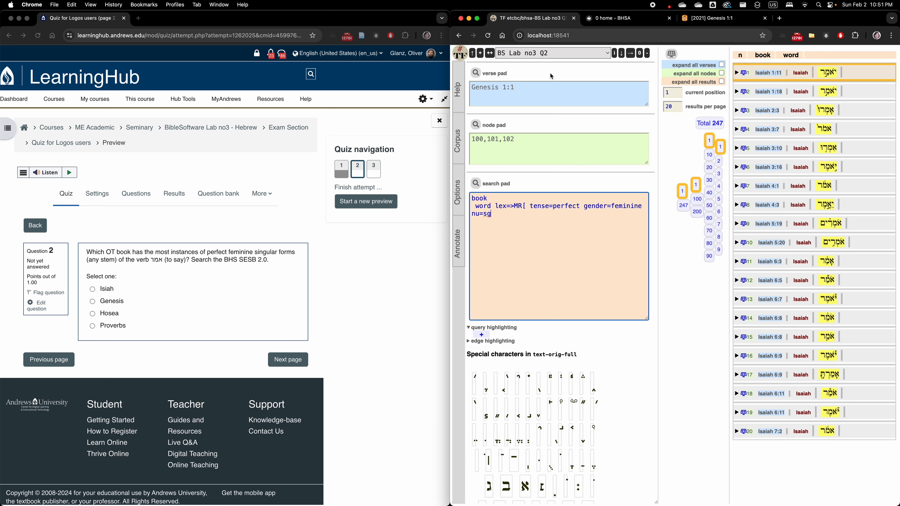
{"action": "double_click", "coordinate": [538, 208]}
{"action": "type", "text": "vt"}
{"action": "double_click", "coordinate": [563, 208]}
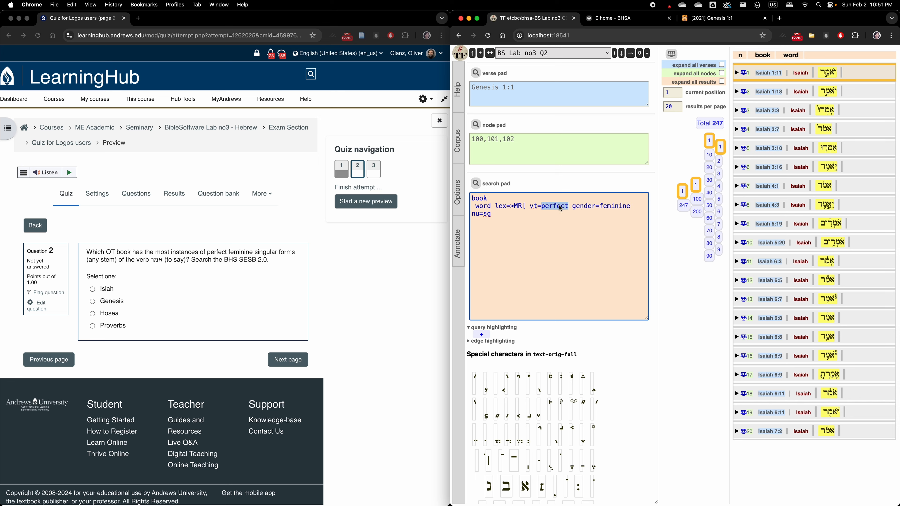
{"action": "type", "text": "perf"}
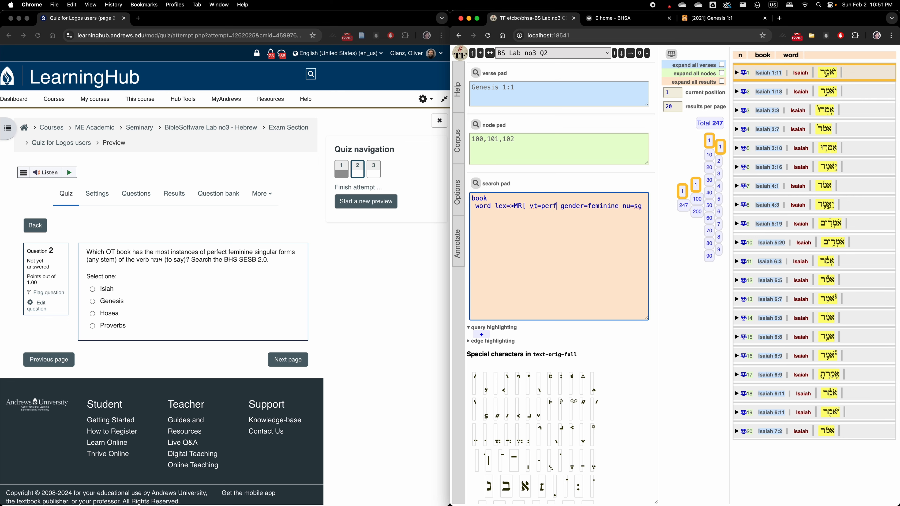
Return to the feature documentation and search the page for gender
{"action": "left_click", "coordinate": [624, 23]}
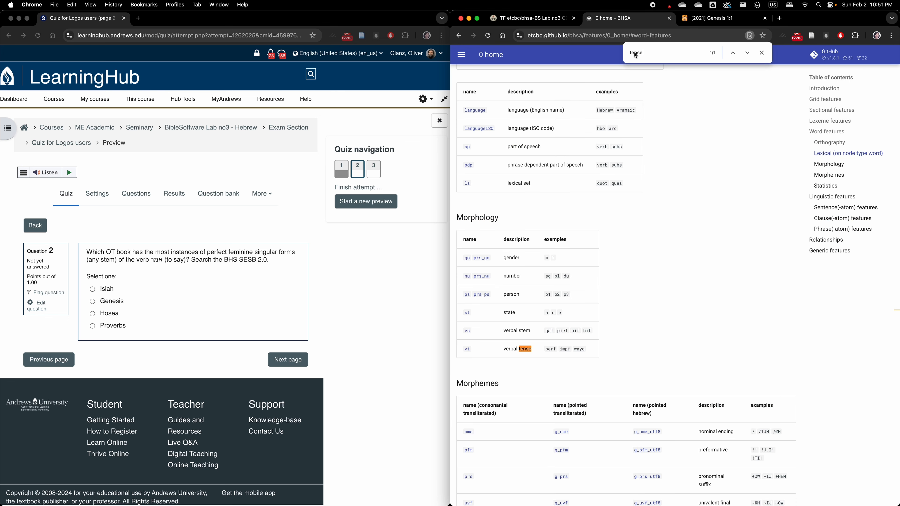
{"action": "double_click", "coordinate": [635, 52]}
{"action": "type", "text": "gender"}
Switch back to Text-Fabric, replace gender=feminine with gn=f in the query and run the search
{"action": "left_click", "coordinate": [528, 18]}
{"action": "double_click", "coordinate": [574, 208]}
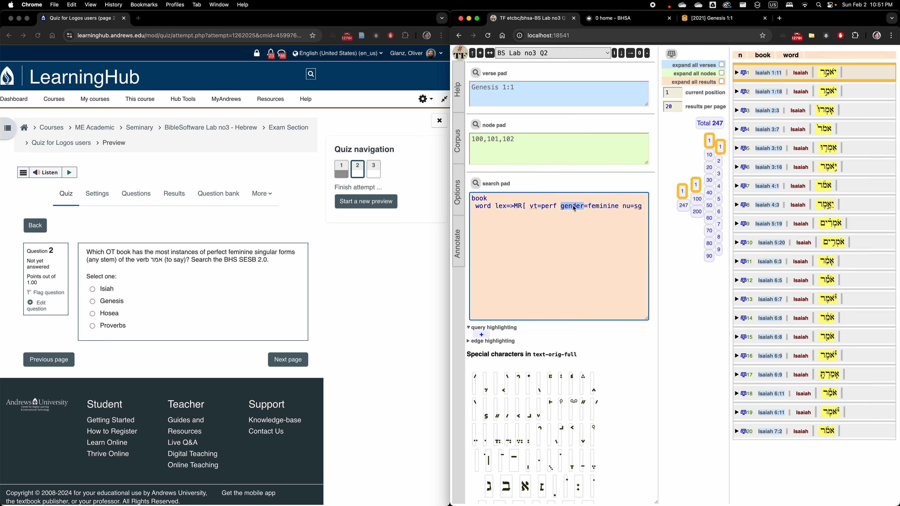
{"action": "type", "text": "gn"}
{"action": "double_click", "coordinate": [587, 209]}
{"action": "type", "text": "f"}
{"action": "left_click", "coordinate": [476, 184]}
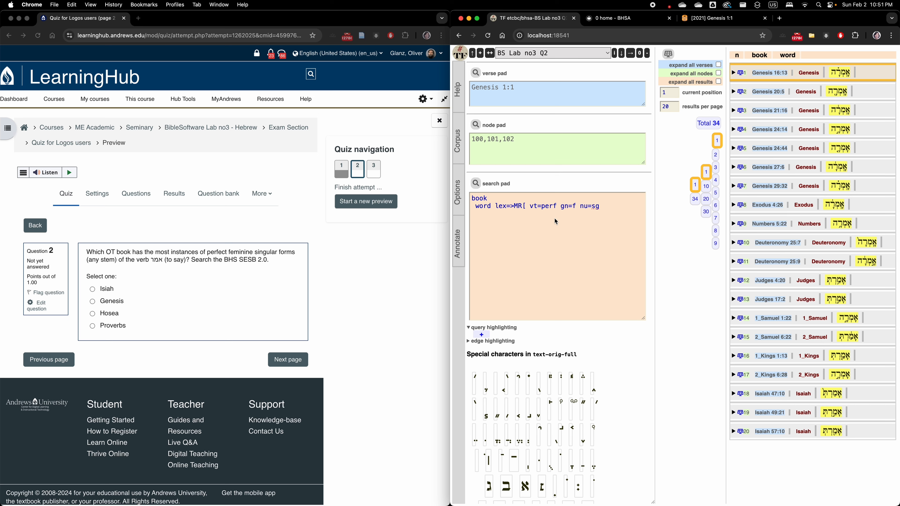
Set the results per page to 34 and review the whole list of hits by book
{"action": "double_click", "coordinate": [667, 108]}
{"action": "type", "text": "34"}
{"action": "key", "text": "Return"}
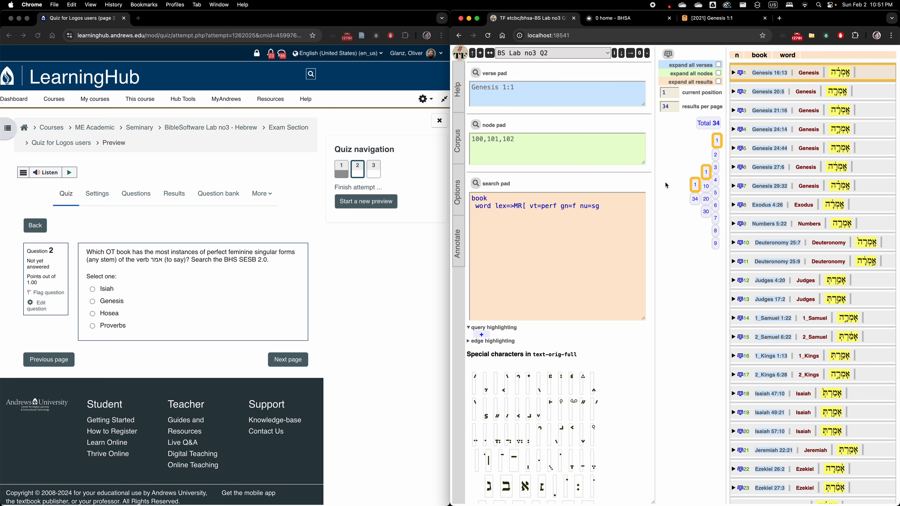
{"action": "scroll", "coordinate": [765, 303], "scroll_direction": "down", "scroll_amount": 6}
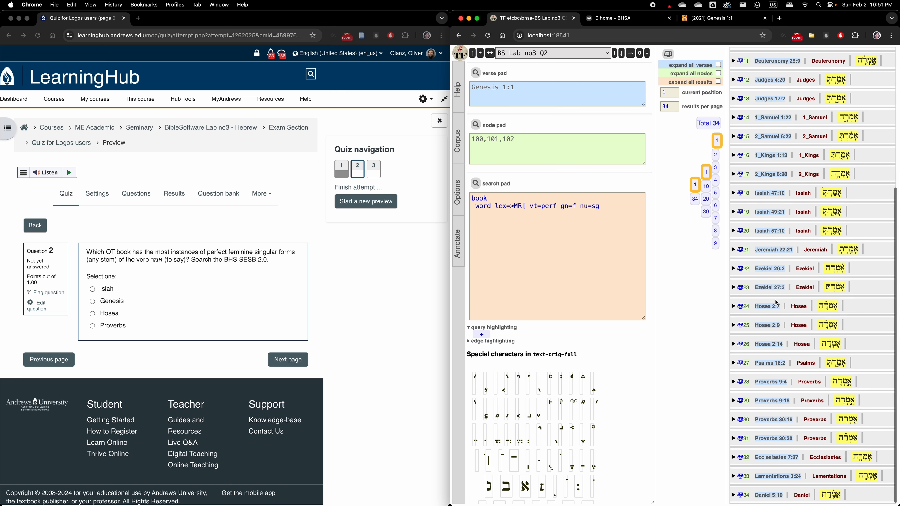
{"action": "scroll", "coordinate": [776, 302], "scroll_direction": "up", "scroll_amount": 3}
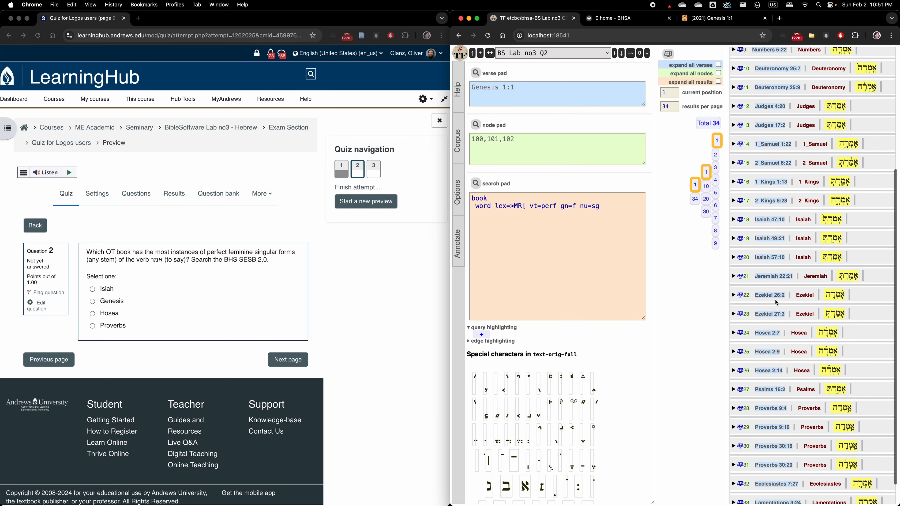
{"action": "scroll", "coordinate": [775, 300], "scroll_direction": "up", "scroll_amount": 5}
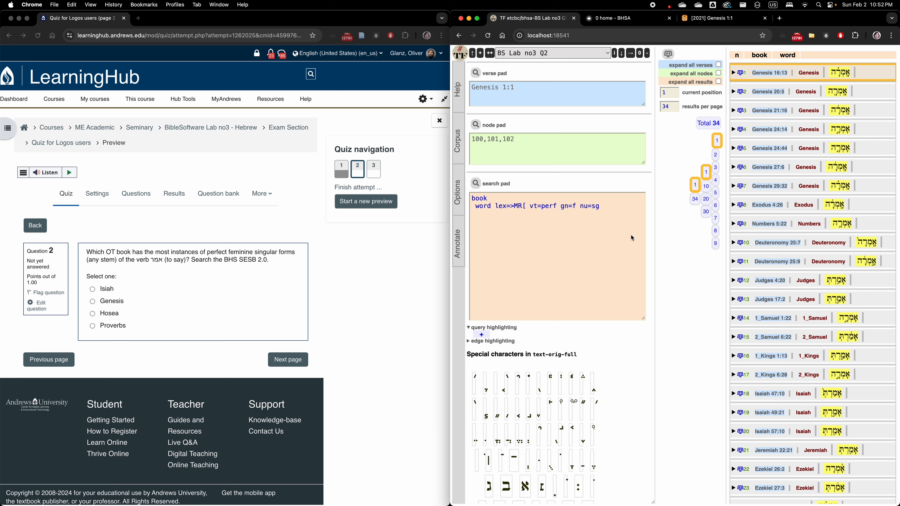
Add the condition book=Genesis to the query's first line and run the search
{"action": "left_click", "coordinate": [507, 198]}
{"action": "type", "text": "book"}
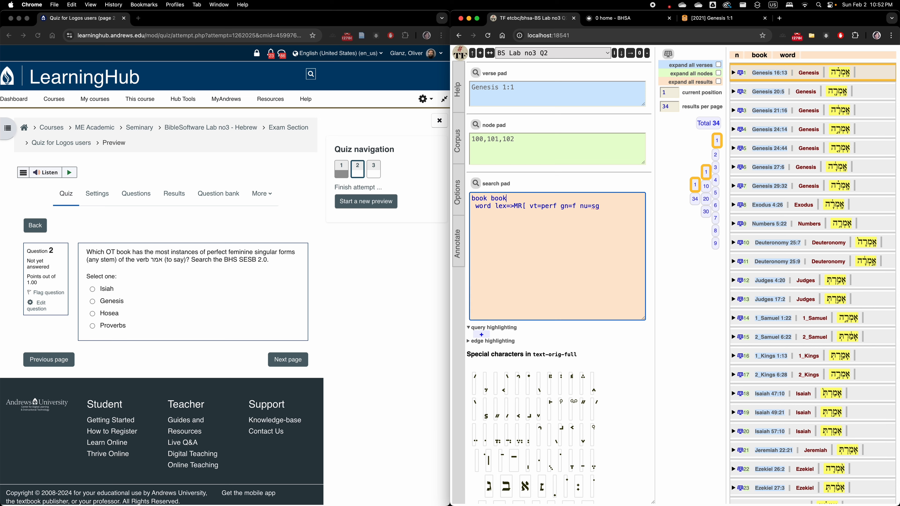
{"action": "type", "text": "=Genesis"}
{"action": "left_click", "coordinate": [476, 184]}
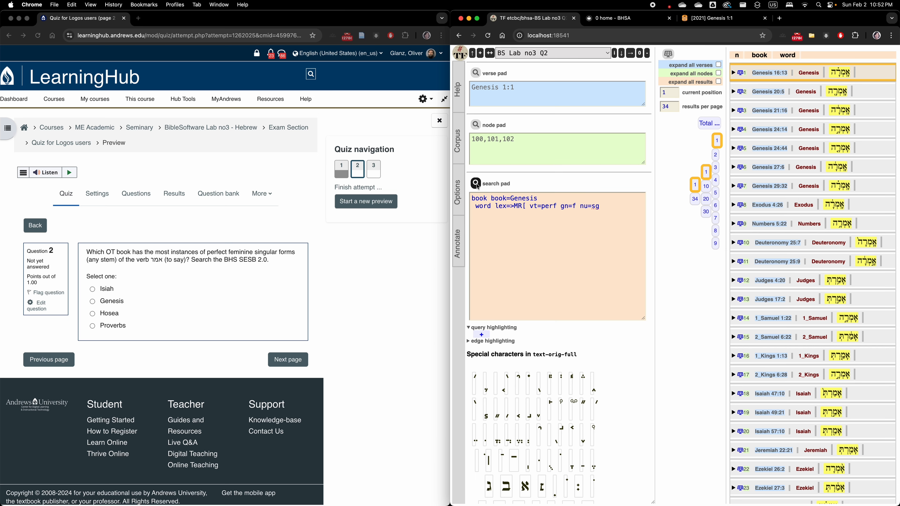
Run the search with the book condition set to Jesaia, and once more with it set to Hosea
{"action": "double_click", "coordinate": [530, 201]}
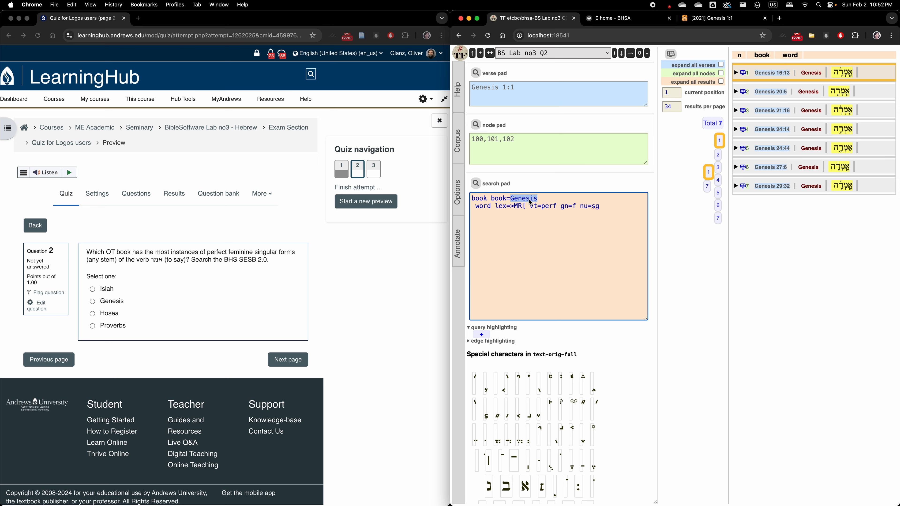
{"action": "type", "text": "Jesaia"}
{"action": "left_click", "coordinate": [476, 184]}
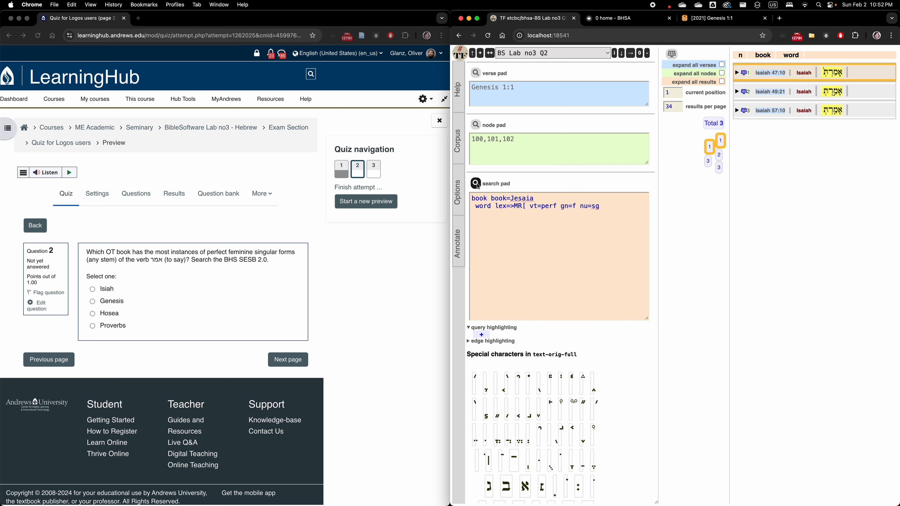
{"action": "double_click", "coordinate": [525, 200]}
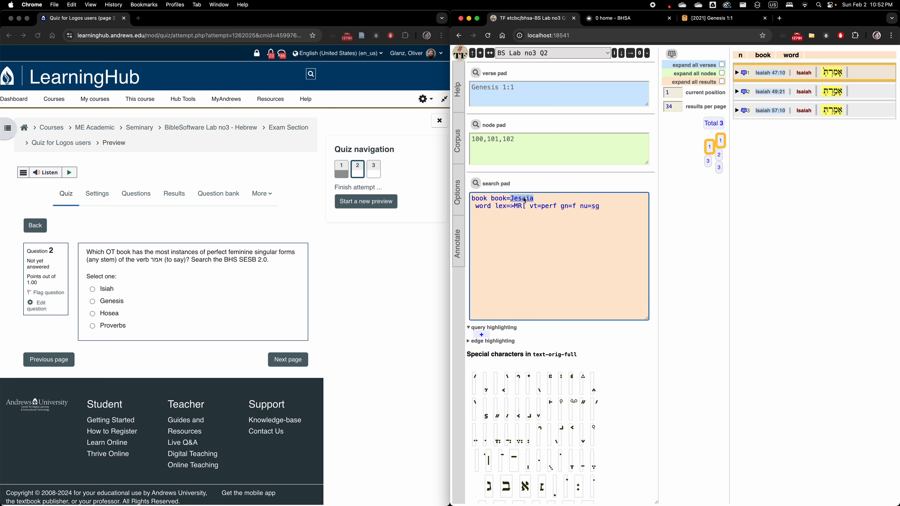
{"action": "type", "text": "Hosea"}
{"action": "left_click", "coordinate": [479, 184]}
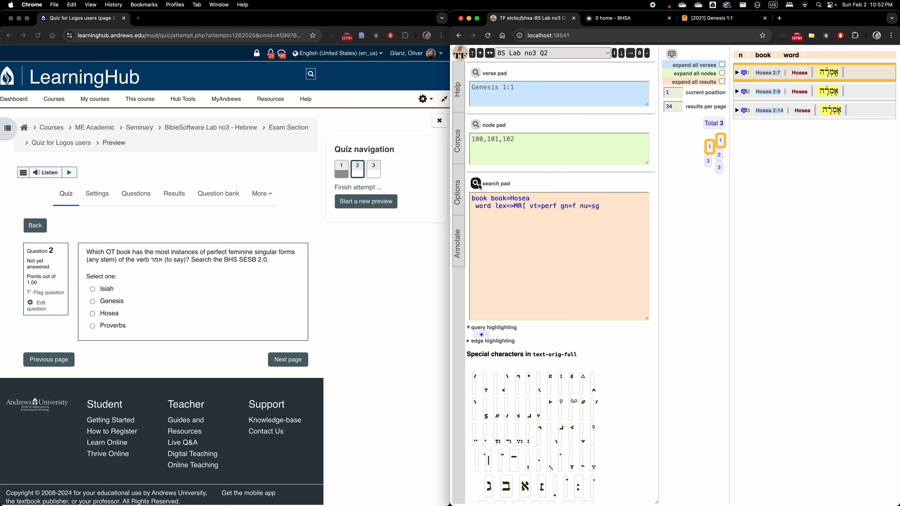
Try the search with the book condition set to Proverbs
{"action": "double_click", "coordinate": [525, 199]}
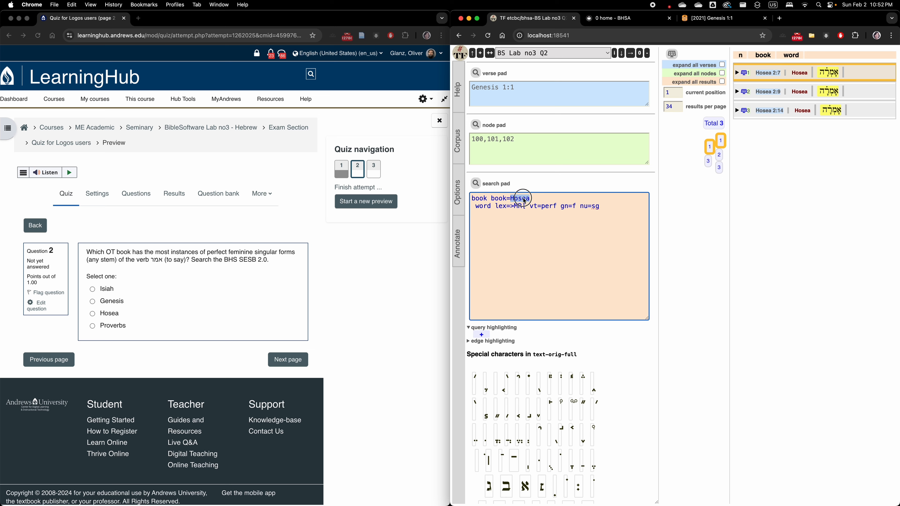
{"action": "type", "text": "Proverbs"}
{"action": "left_click", "coordinate": [476, 183]}
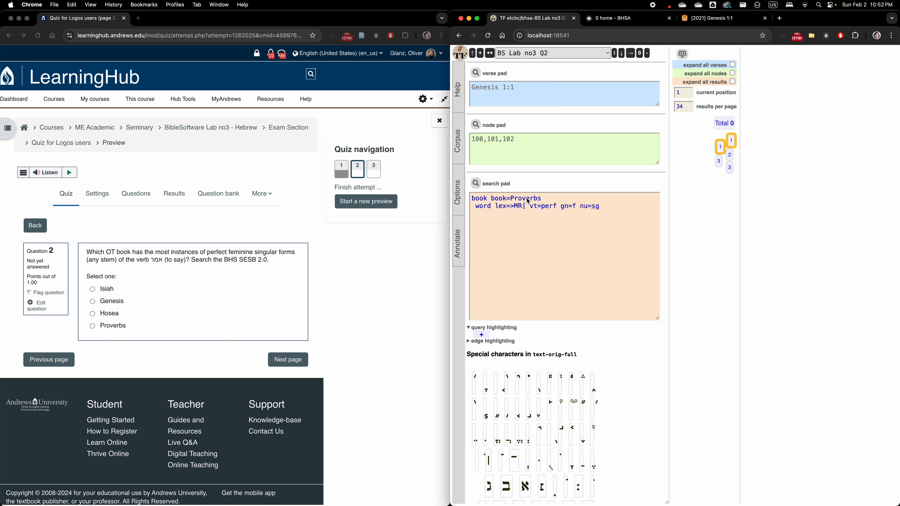
Change the book condition to the Latin name Proverbia and run the search
{"action": "double_click", "coordinate": [537, 202]}
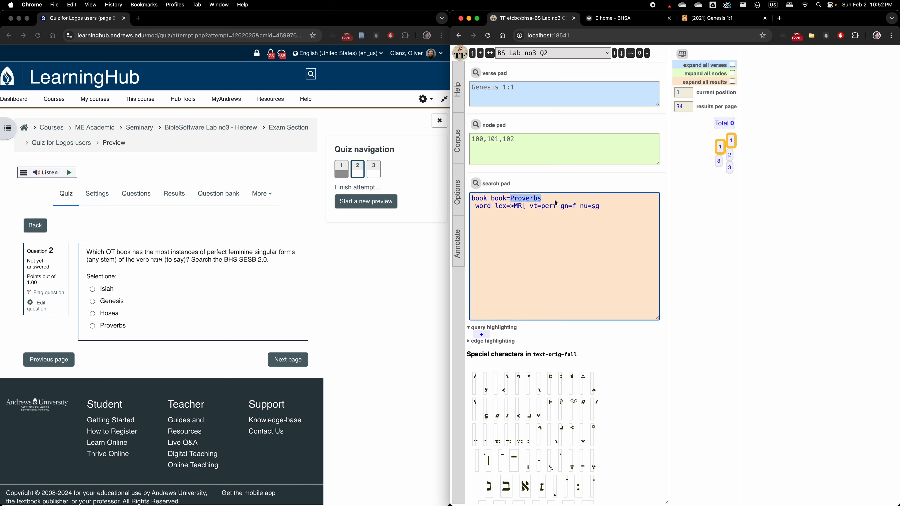
{"action": "key", "text": "Right"}
{"action": "type", "text": "ia"}
{"action": "left_click", "coordinate": [476, 184]}
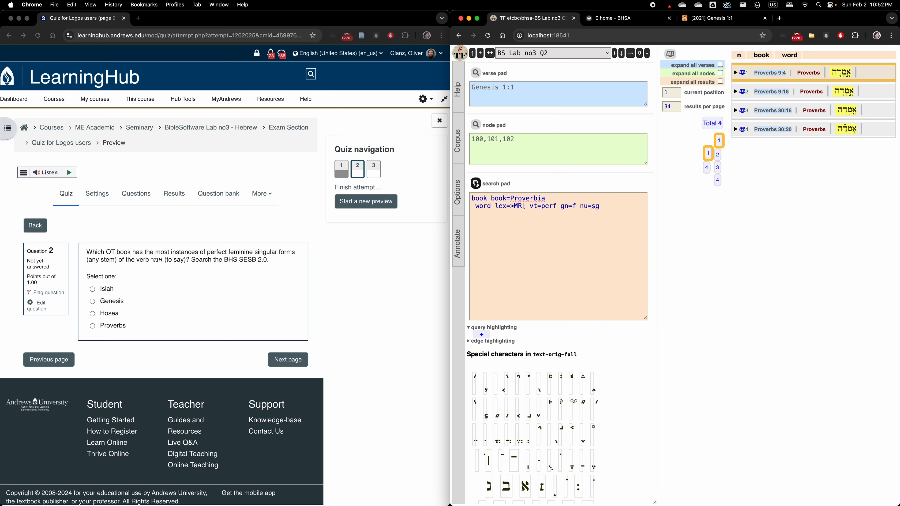
Set the query's book condition back to Genesis and run the search again
{"action": "double_click", "coordinate": [526, 199]}
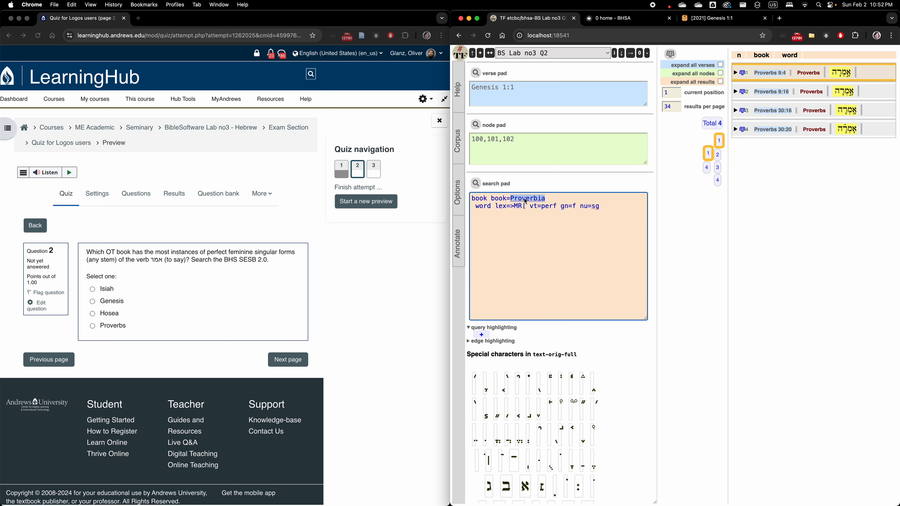
{"action": "type", "text": "Genesis"}
{"action": "left_click", "coordinate": [478, 185]}
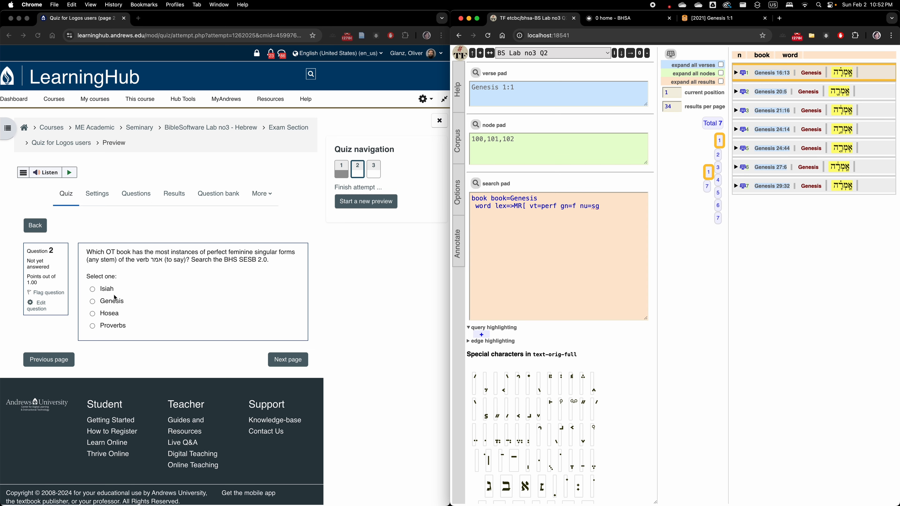
Answer quiz question 2 with Genesis and continue to the next question
{"action": "left_click", "coordinate": [97, 300]}
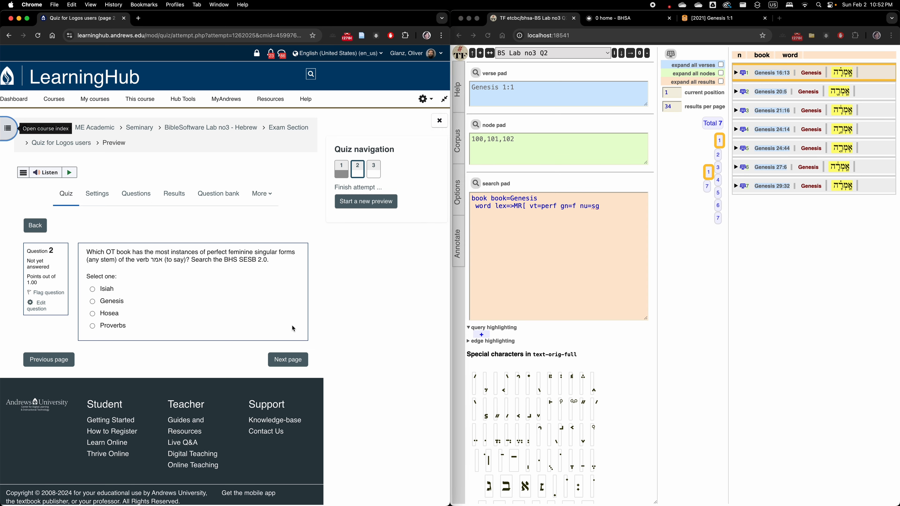
{"action": "left_click", "coordinate": [102, 301]}
{"action": "left_click", "coordinate": [287, 371]}
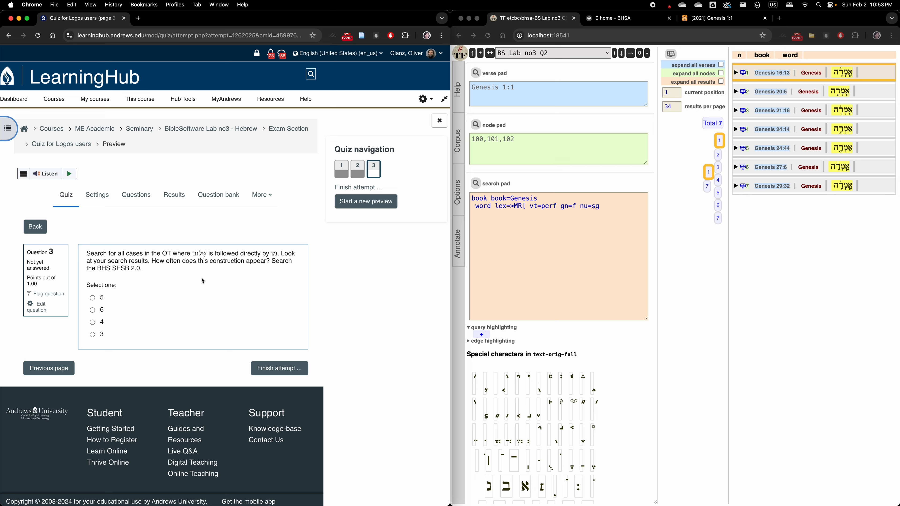
Replace the search query with two word lines, lex=CLWM/ for שלום and lex=MN for מן
{"action": "left_click", "coordinate": [496, 229]}
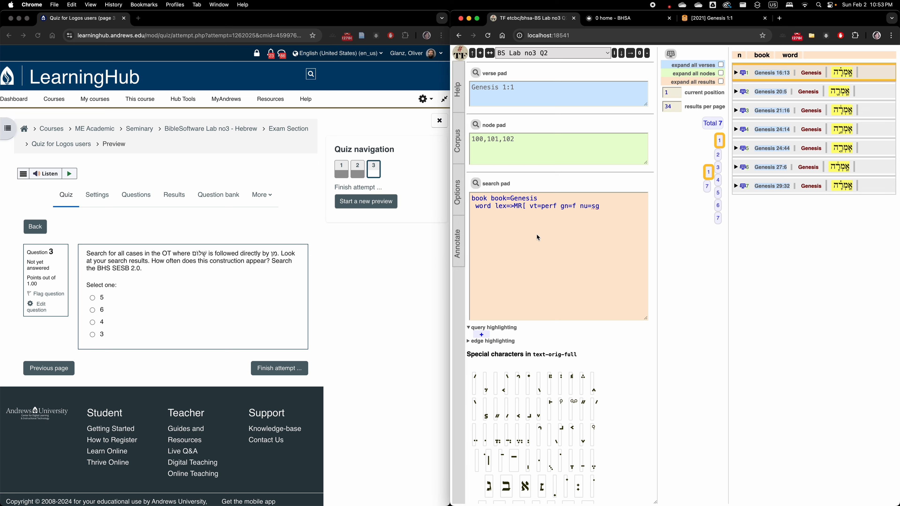
{"action": "left_click_drag", "start_coordinate": [609, 210], "coordinate": [462, 196]}
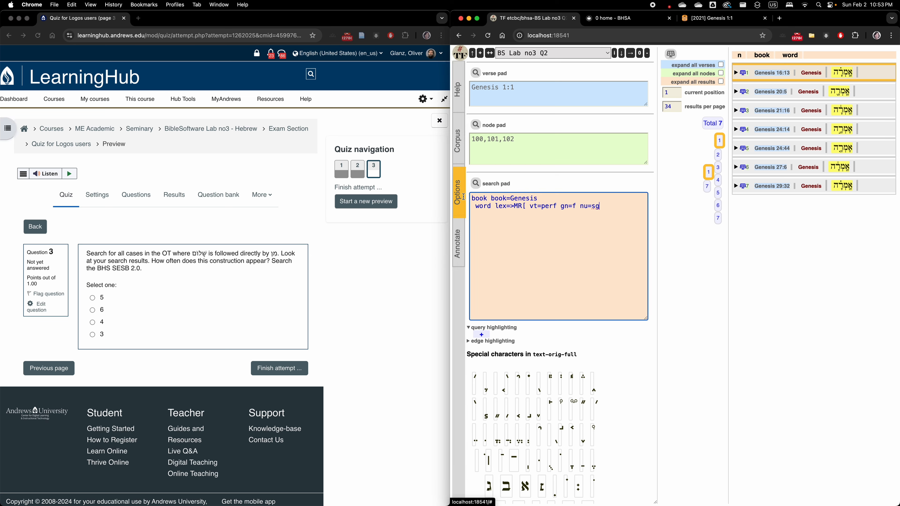
{"action": "left_click_drag", "start_coordinate": [607, 205], "coordinate": [474, 199]}
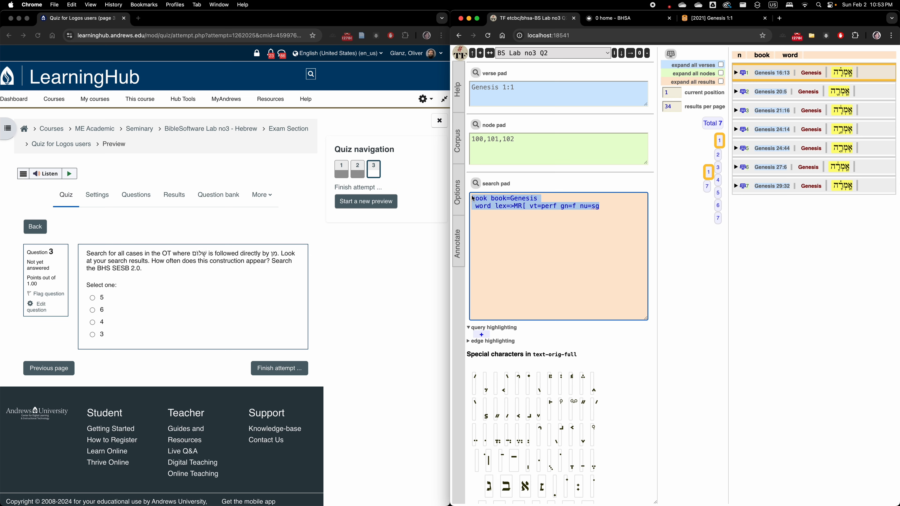
{"action": "type", "text": "word "}
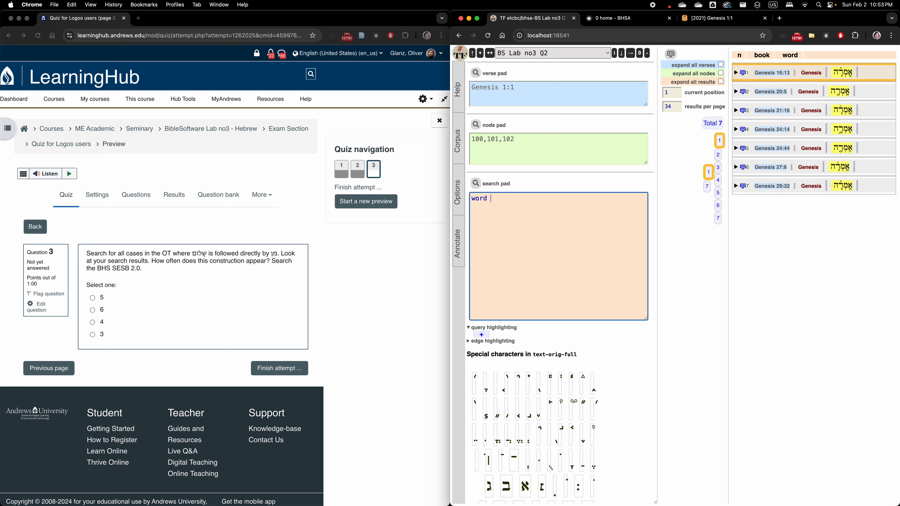
{"action": "type", "text": "lex=CLM"}
{"action": "key", "text": "BackSpace"}
{"action": "type", "text": "WM/ word lex=MN"}
Reread the wording of question 3 and label the two word lines of the query w1: and w2:
{"action": "left_click", "coordinate": [205, 256]}
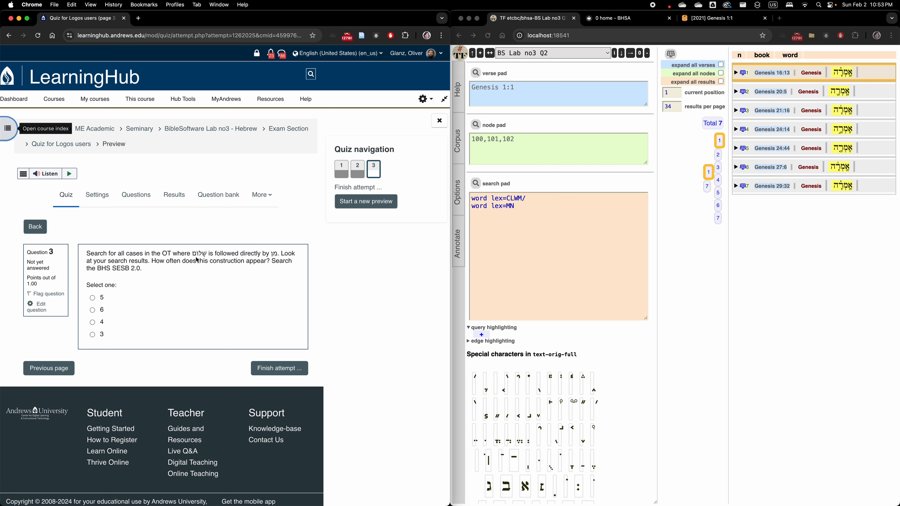
{"action": "left_click_drag", "start_coordinate": [279, 259], "coordinate": [240, 258]}
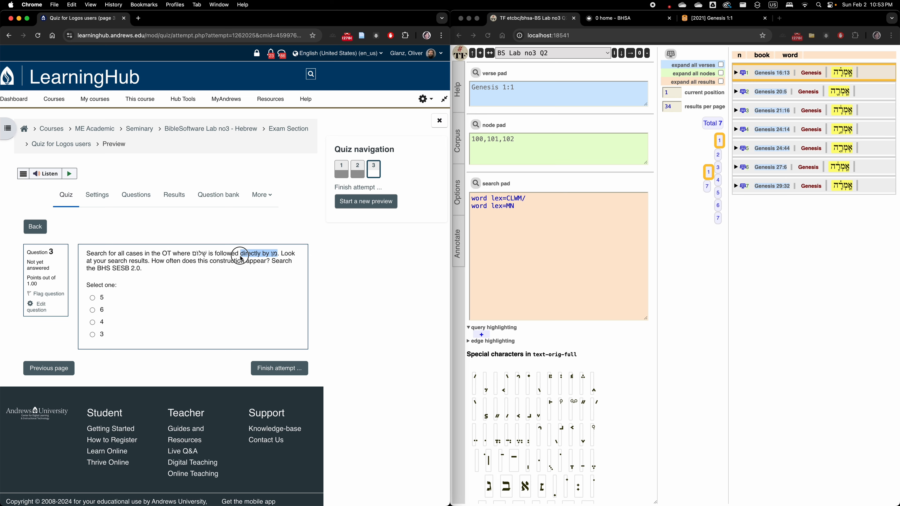
{"action": "left_click_drag", "start_coordinate": [241, 258], "coordinate": [261, 258]}
{"action": "left_click", "coordinate": [472, 201]}
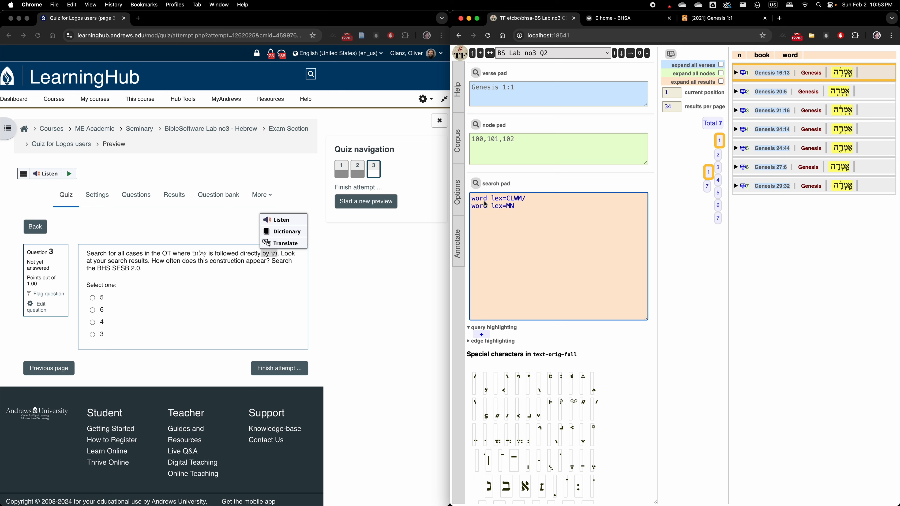
{"action": "type", "text": "w1"}
{"action": "type", "text": ":"}
{"action": "type", "text": "w2"}
{"action": "type", "text": ":"}
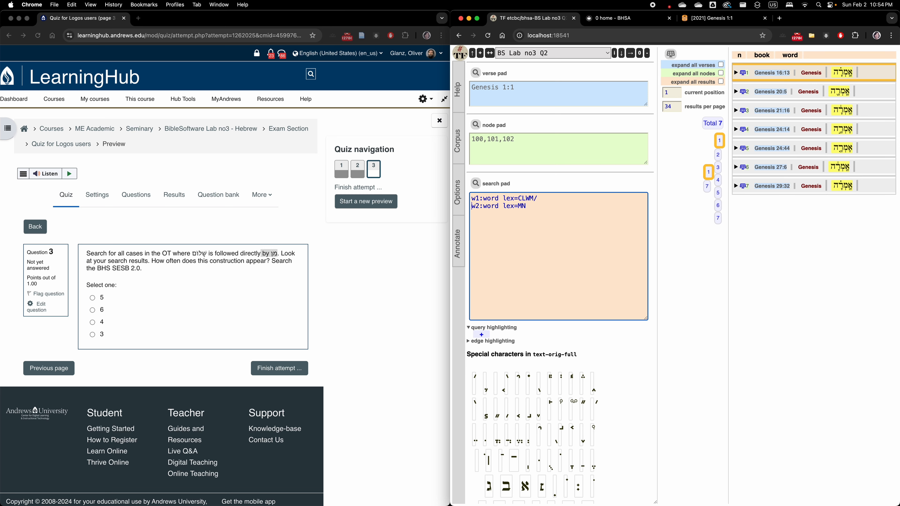
Try the labels A and B for the two word lines of the query
{"action": "key", "text": "BackSpace"}
{"action": "key", "text": "BackSpace"}
{"action": "type", "text": "A"}
{"action": "key", "text": "Down"}
{"action": "key", "text": "BackSpace"}
{"action": "key", "text": "Delete"}
{"action": "type", "text": "B"}
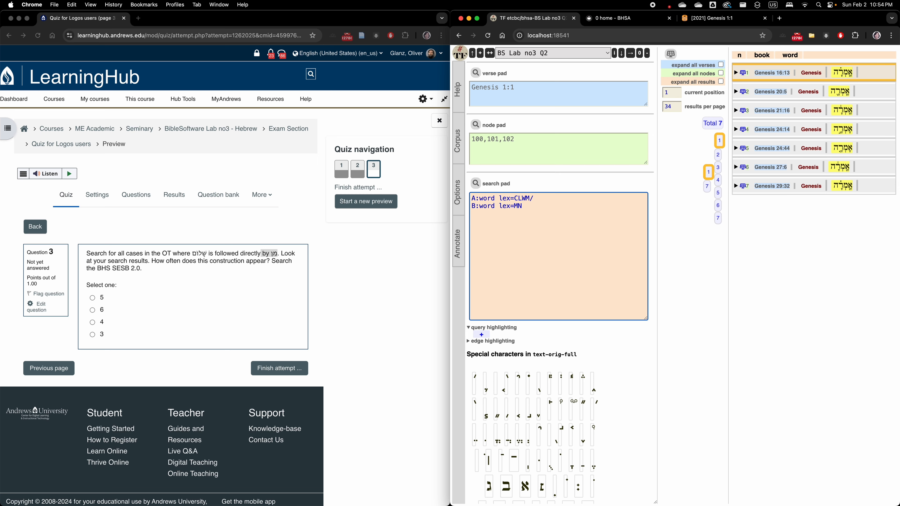
Change the labels of the two word lines back to w1 and w2
{"action": "key", "text": "BackSpace"}
{"action": "type", "text": "w1"}
{"action": "key", "text": "BackSpace"}
{"action": "type", "text": "w2"}
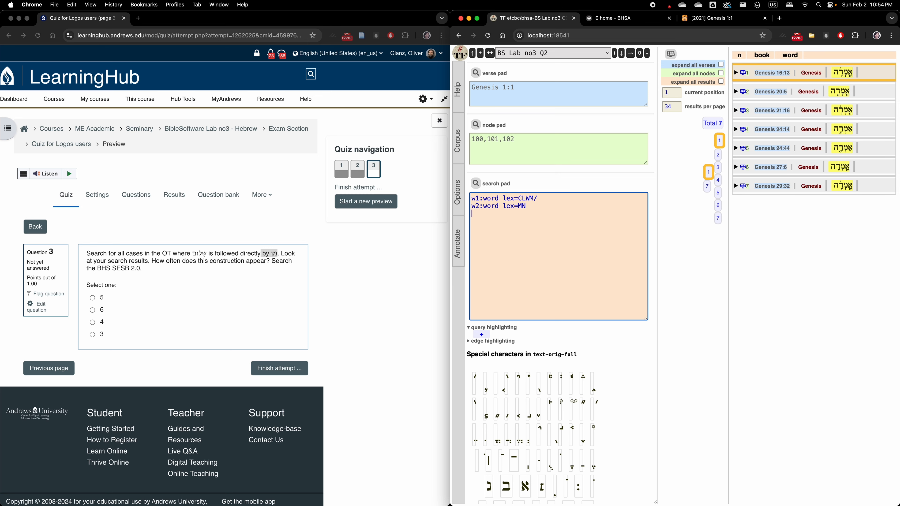
Add the adjacency condition w1 <: w2 below the word lines and run the search
{"action": "key", "text": "Return"}
{"action": "type", "text": "w1"}
{"action": "type", "text": "<: w2"}
{"action": "key", "text": "BackSpace"}
{"action": "type", "text": ":"}
{"action": "key", "text": "shift+Left"}
{"action": "key", "text": "Right"}
{"action": "left_click", "coordinate": [476, 184]}
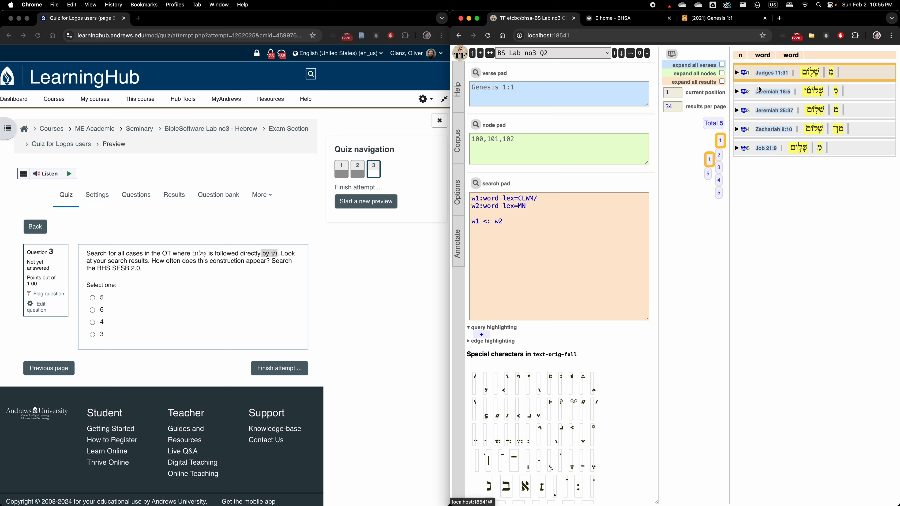
Check the Judges 11:31 result in its chapter context and answer quiz question 3 with 5
{"action": "left_click", "coordinate": [740, 75]}
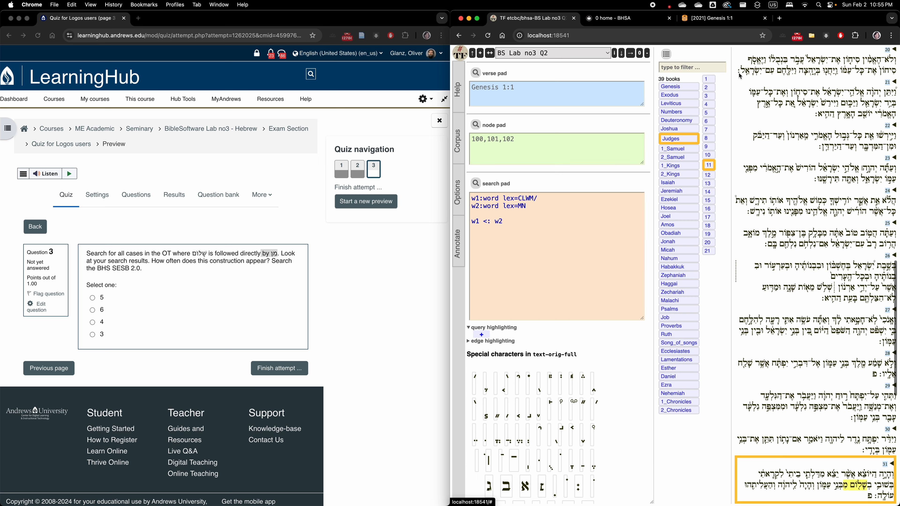
{"action": "scroll", "coordinate": [813, 338], "scroll_direction": "down", "scroll_amount": 8}
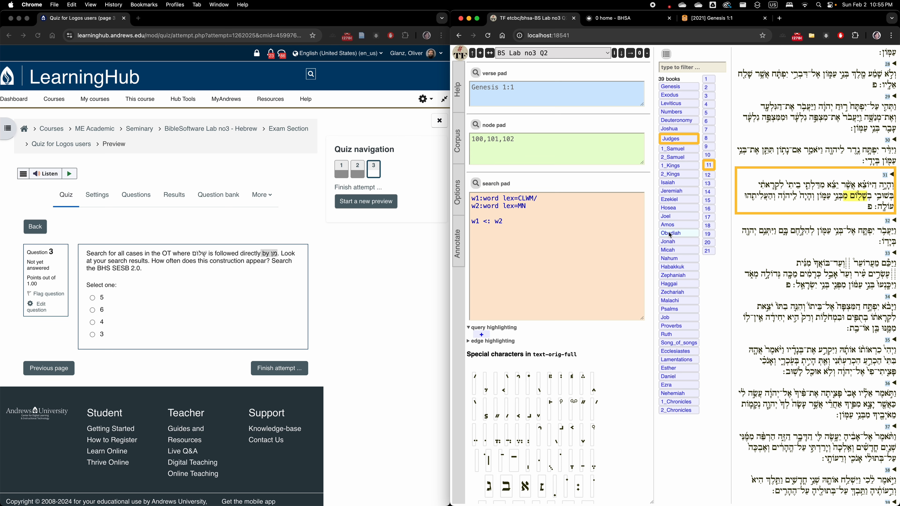
{"action": "left_click", "coordinate": [667, 55]}
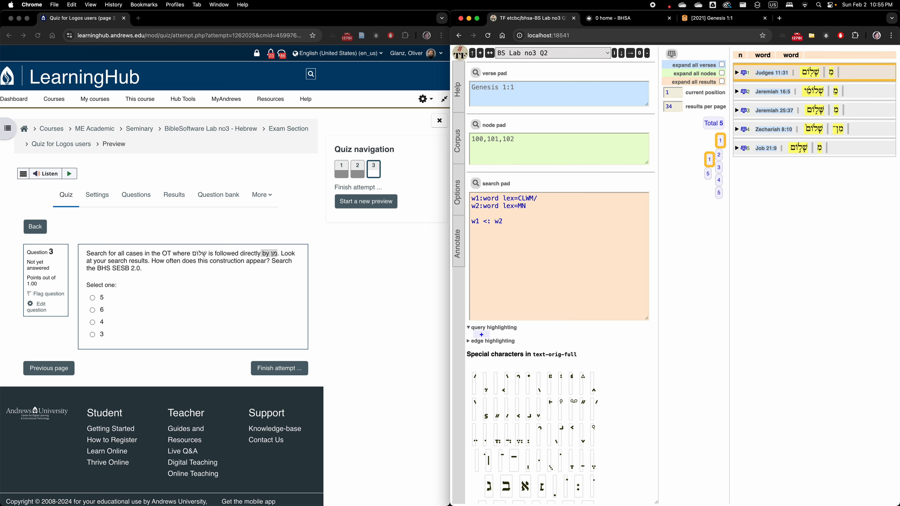
{"action": "left_click", "coordinate": [96, 306]}
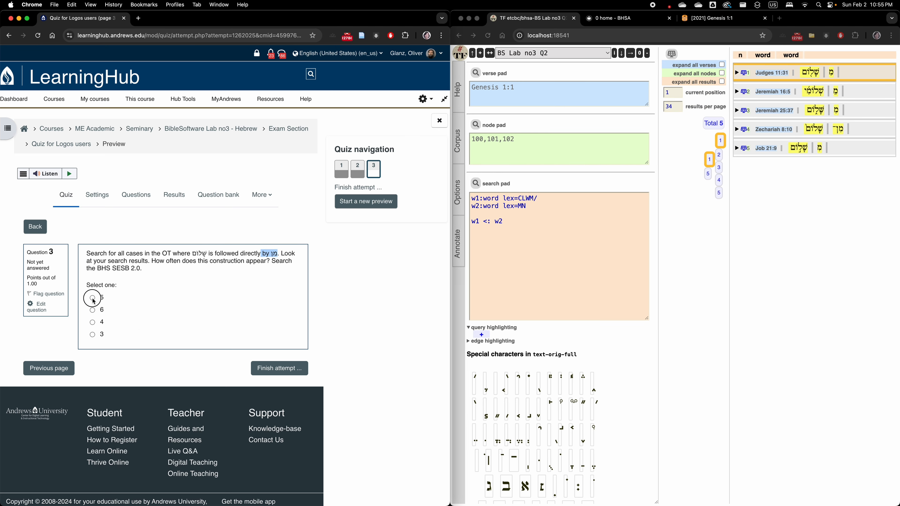
{"action": "left_click", "coordinate": [93, 299]}
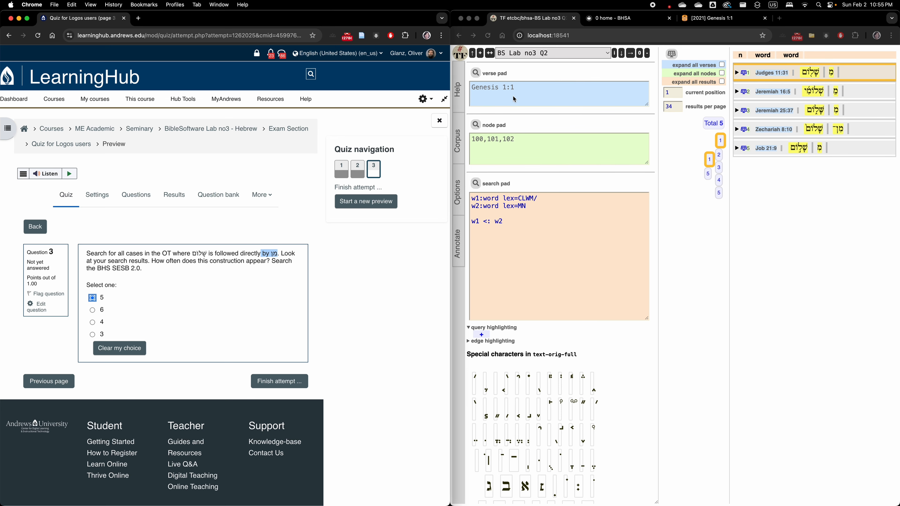
Duplicate the current search job under the name BS Lab no3 Q3
{"action": "left_click", "coordinate": [493, 57]}
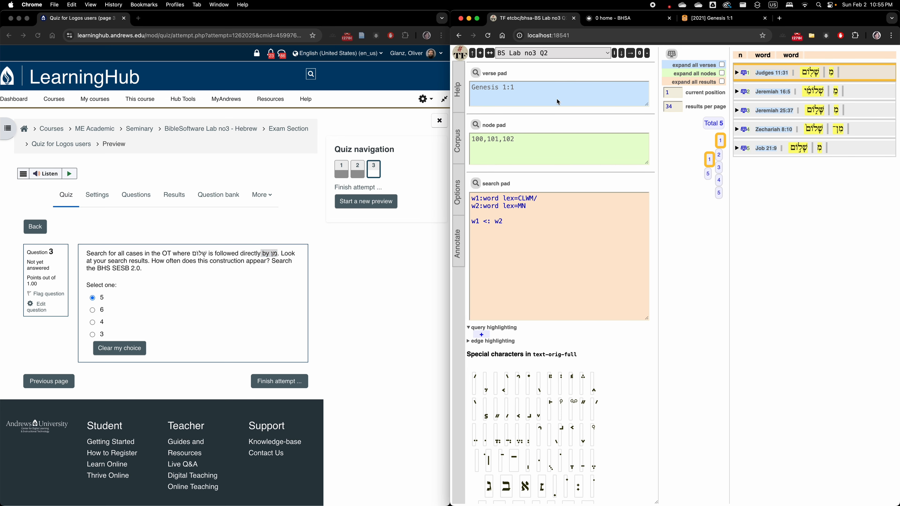
{"action": "left_click", "coordinate": [494, 55]}
{"action": "left_click", "coordinate": [645, 85]}
{"action": "type", "text": "N"}
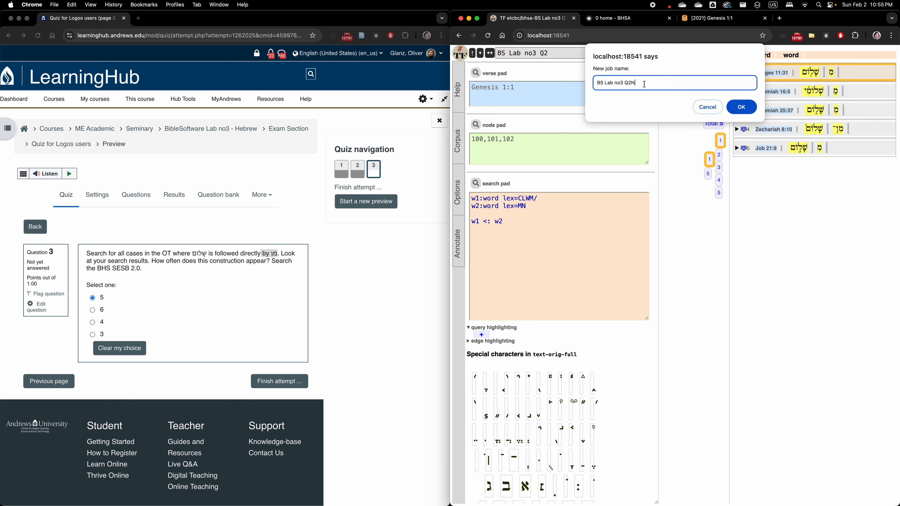
{"action": "key", "text": "BackSpace"}
{"action": "key", "text": "BackSpace"}
{"action": "type", "text": "3"}
{"action": "left_click", "coordinate": [741, 107]}
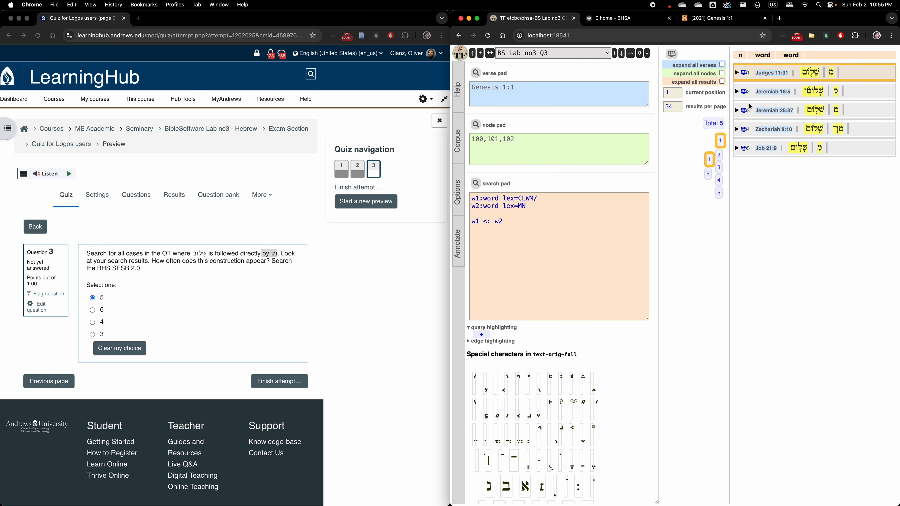
Review the saved jobs BS Lab no3 Q1 and BS Lab no3 Q2, and return to BS Lab no3 Q3
{"action": "left_click", "coordinate": [558, 55]}
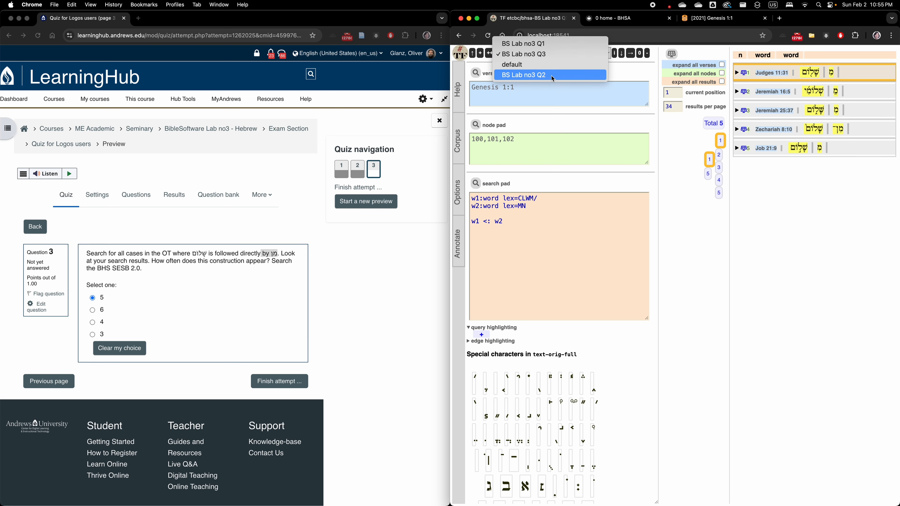
{"action": "left_click", "coordinate": [546, 44]}
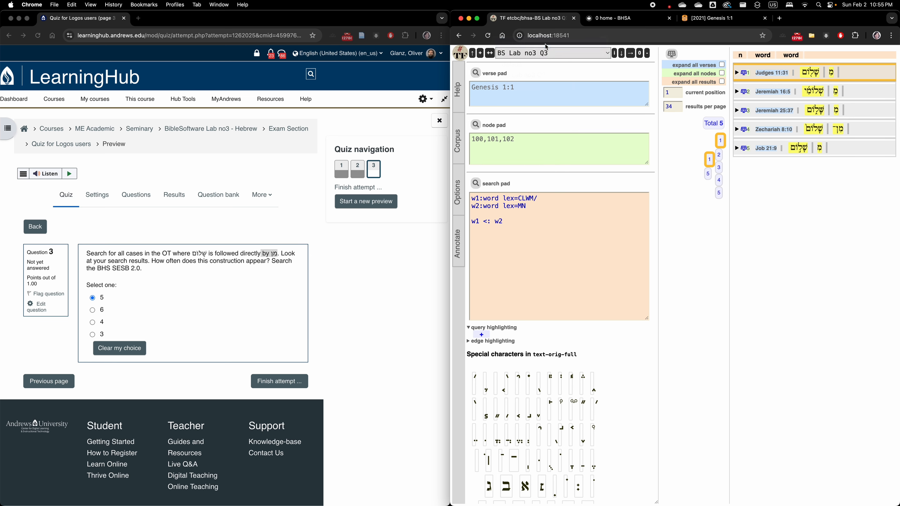
{"action": "left_click", "coordinate": [581, 53]}
{"action": "left_click", "coordinate": [571, 84]}
{"action": "left_click", "coordinate": [512, 222]}
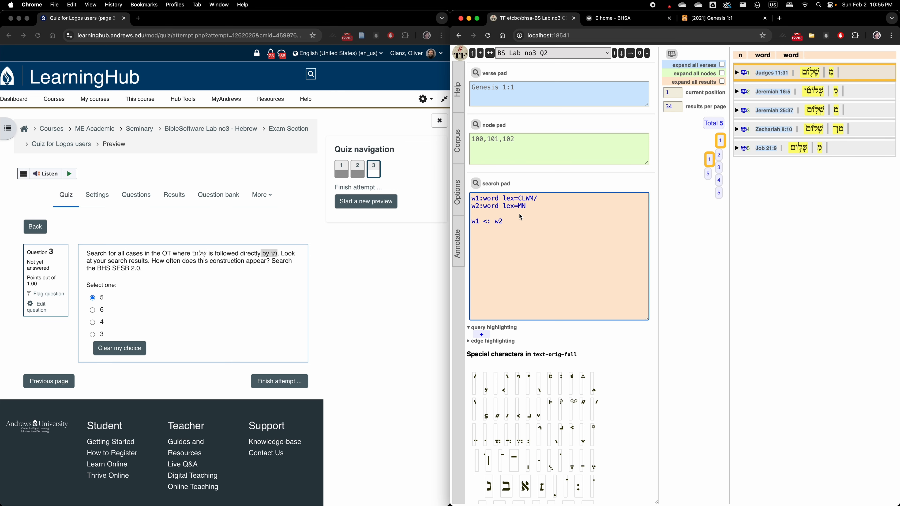
{"action": "left_click", "coordinate": [561, 52]}
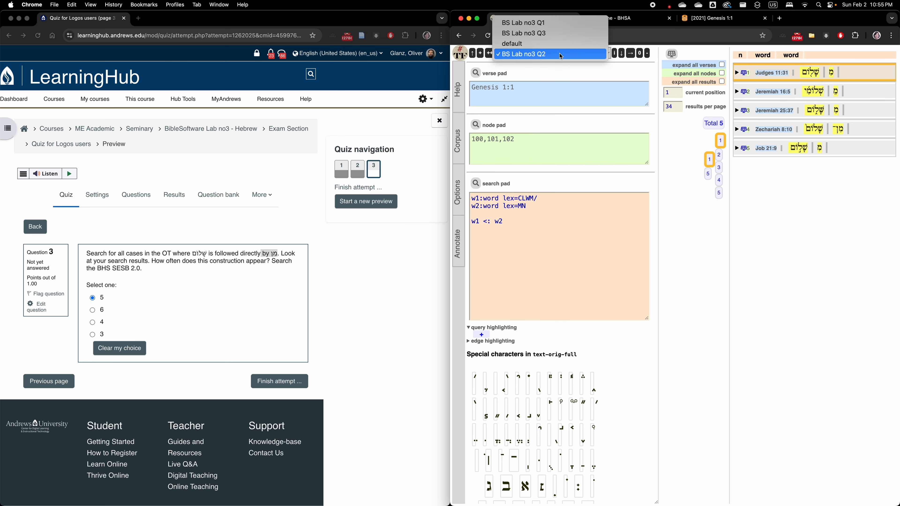
{"action": "left_click", "coordinate": [554, 34]}
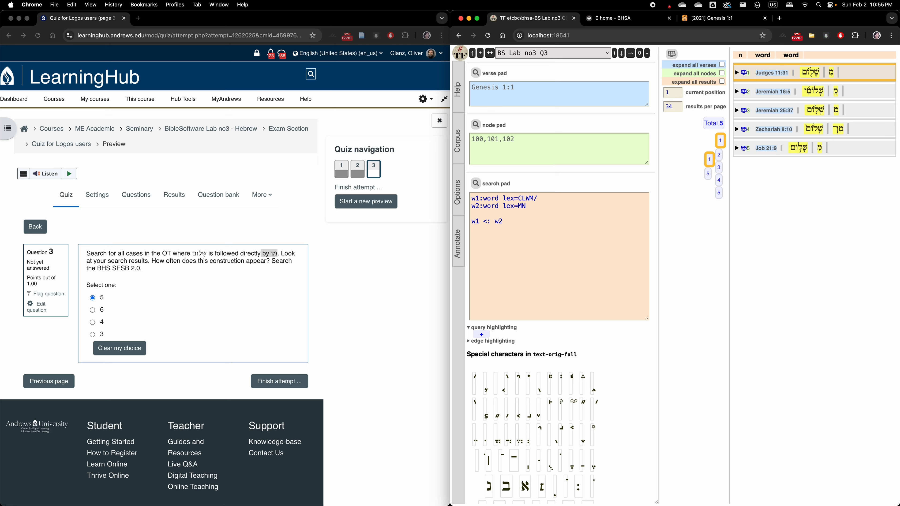